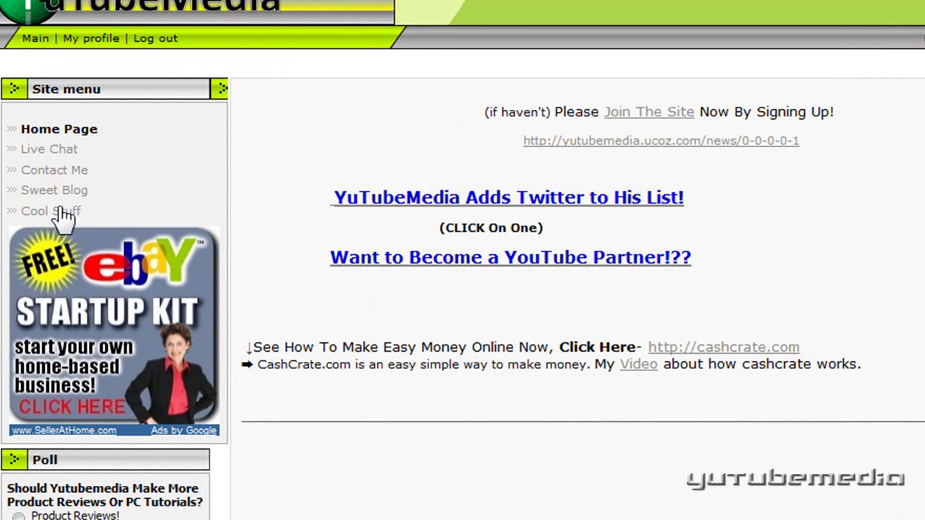
click(85, 287)
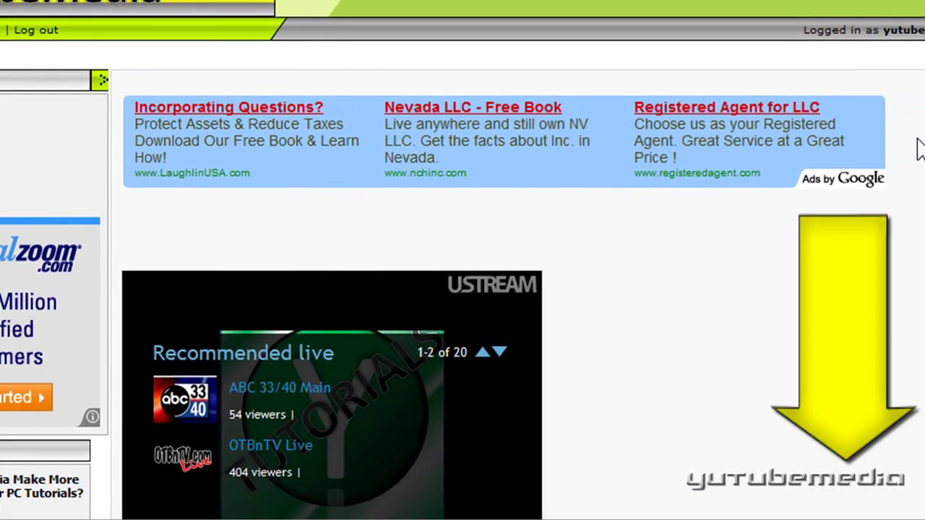
scroll(849, 466, down, 10)
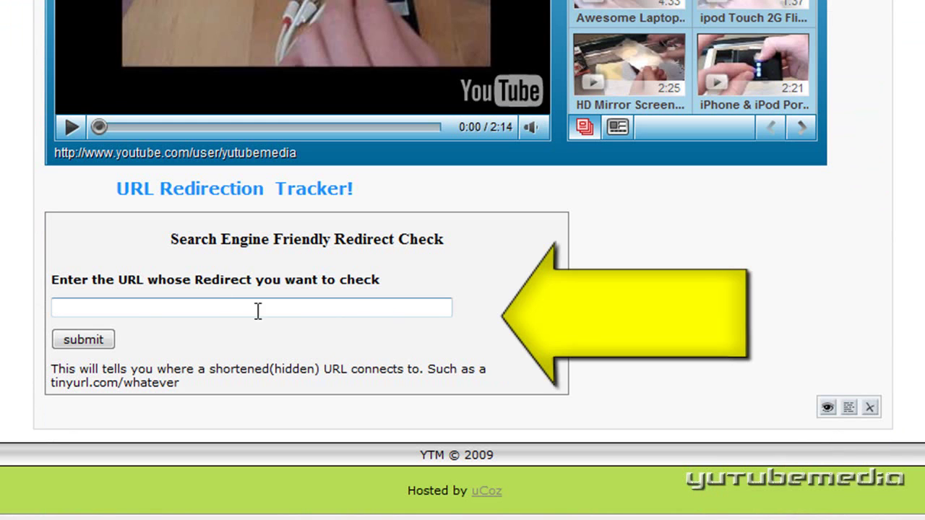
right_click(121, 309)
click(192, 137)
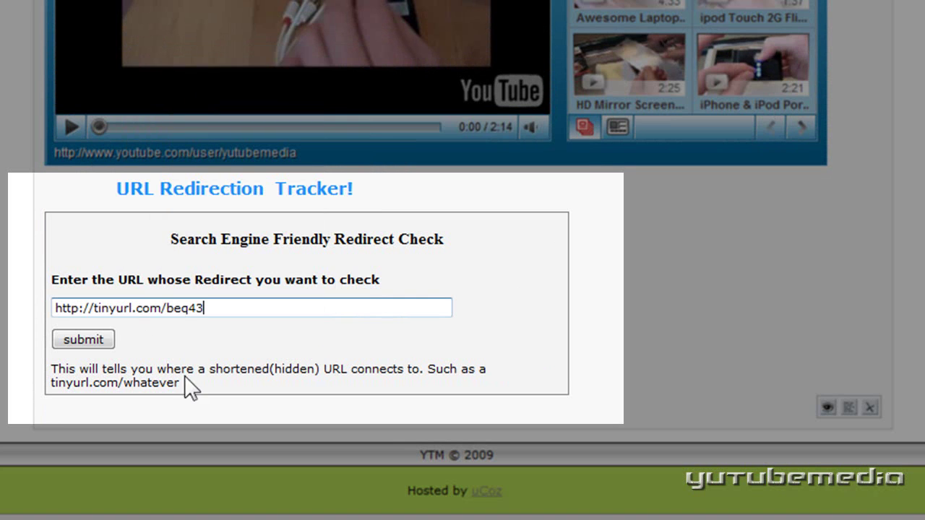
click(102, 344)
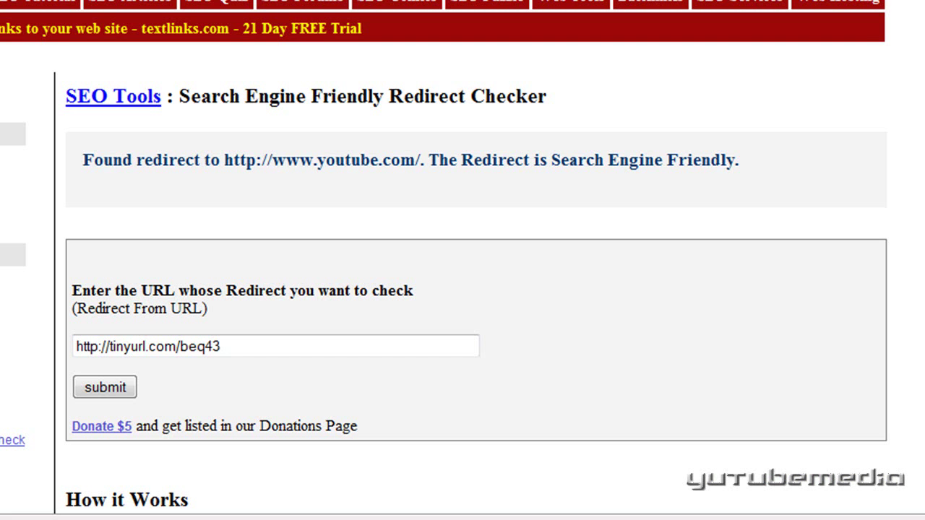
Examine the destination address in the redirect checker's result.
drag(224, 165, 284, 165)
click(425, 162)
click(259, 172)
mouse_move(222, 159)
mouse_down()
mouse_move(458, 156)
mouse_move(219, 158)
mouse_up()
click(425, 163)
click(264, 217)
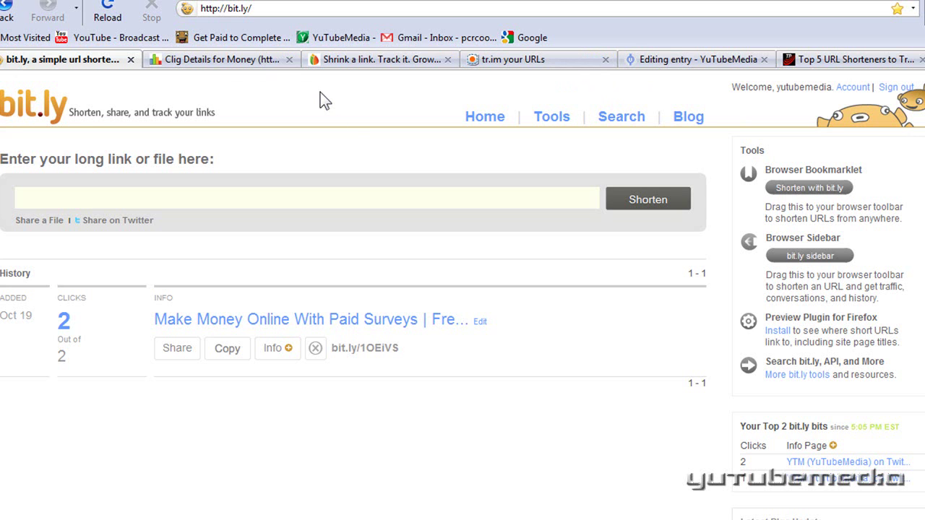
Examine the web address of the bit.ly URL shortening site.
click(263, 10)
click(273, 8)
double_click(274, 8)
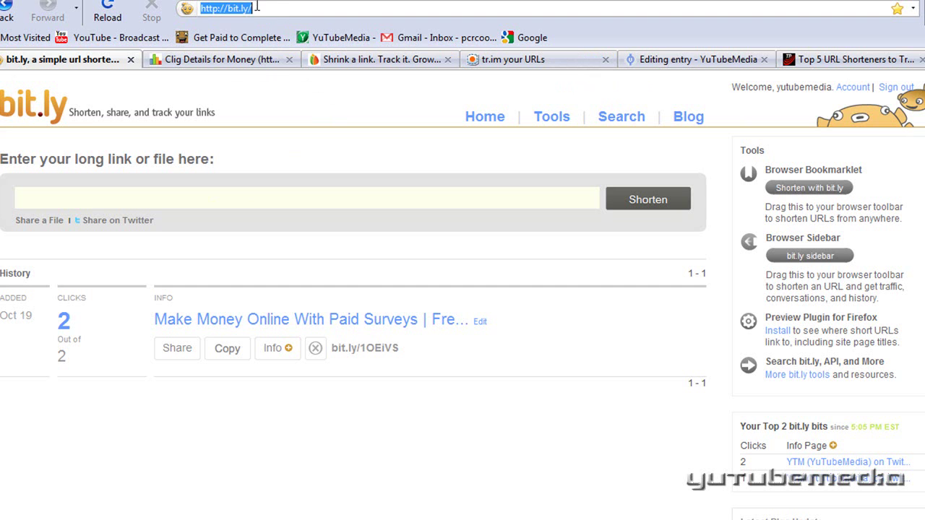
click(274, 7)
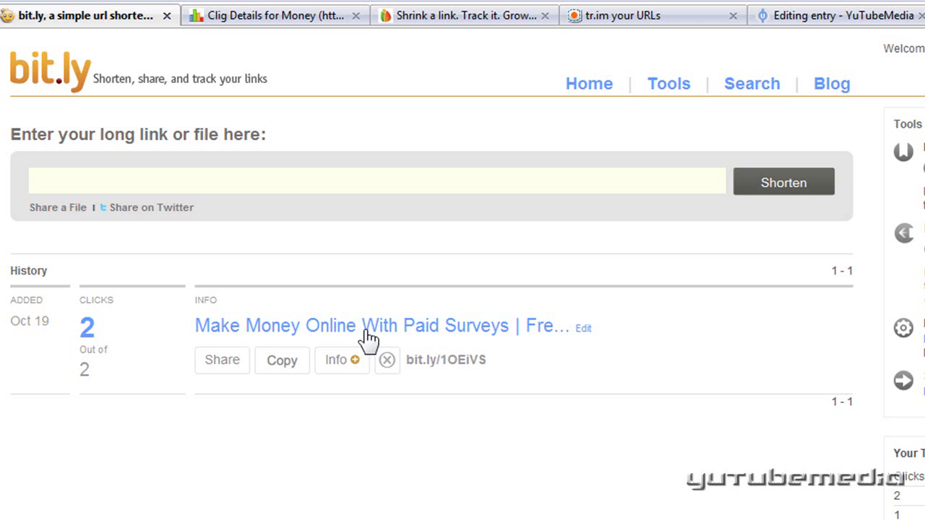
Open the info page of the "Make Money Online With Paid Surveys" link in the bit.ly history.
drag(123, 334, 155, 346)
click(156, 345)
click(338, 363)
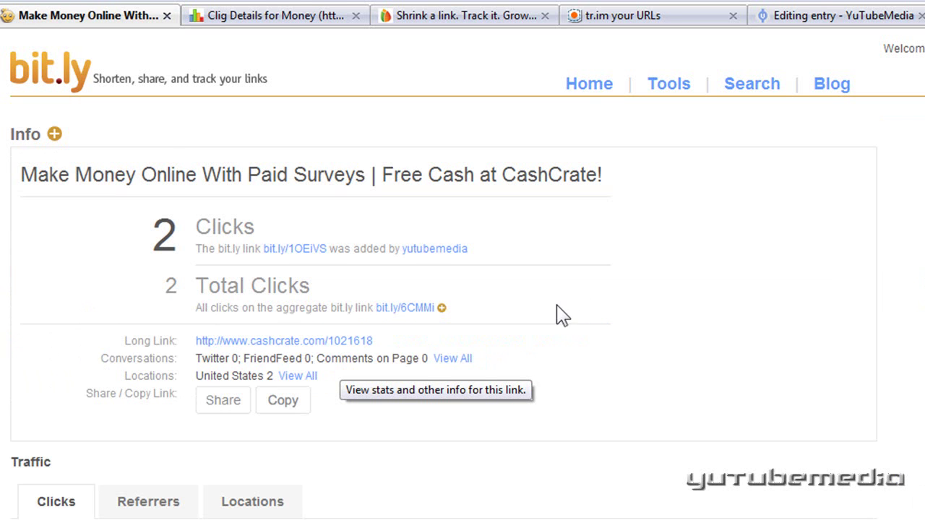
Review the link's click totals, long link and aggregate bit.ly link on its info page.
scroll(555, 334, down, 3)
drag(388, 234, 195, 242)
click(195, 242)
drag(374, 204, 437, 209)
click(437, 210)
drag(374, 207, 409, 207)
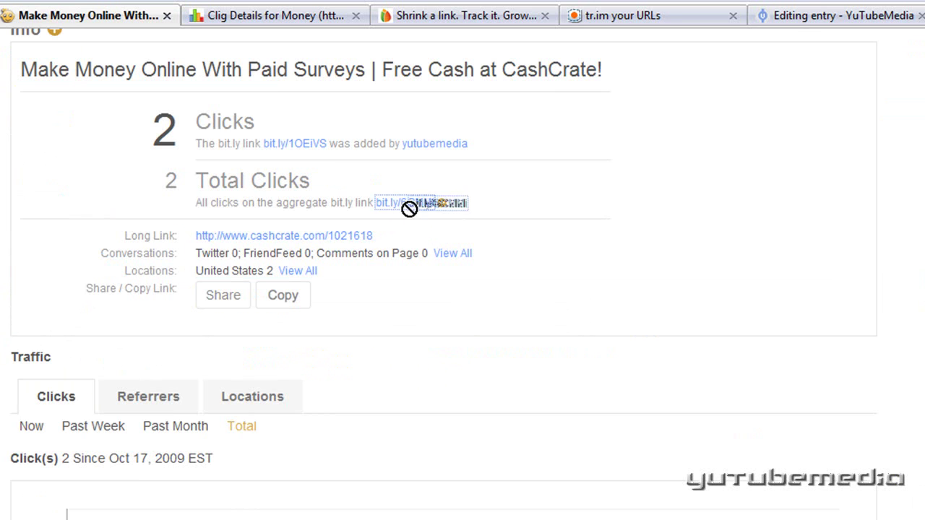
click(413, 233)
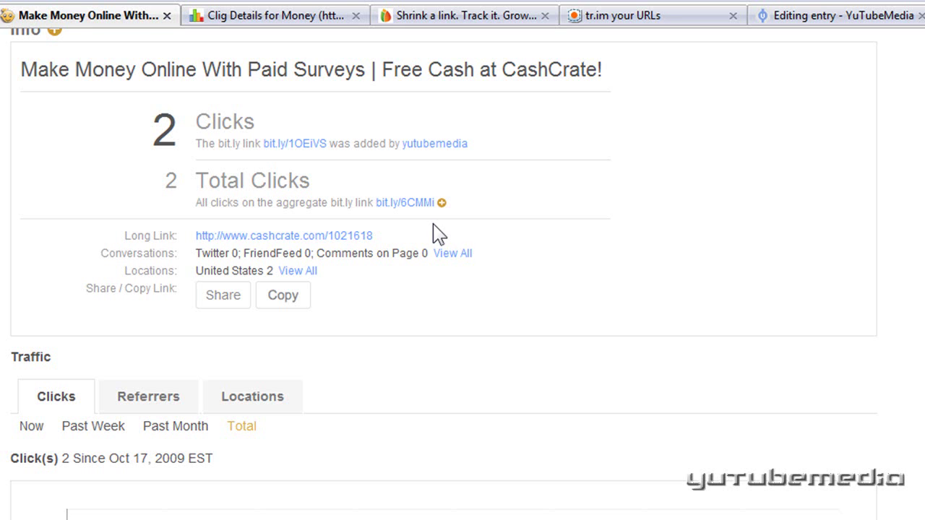
Examine the bit.ly link's visitor locations, daily clicks chart, conversations and metadata.
scroll(419, 282, down, 1)
drag(215, 217, 284, 223)
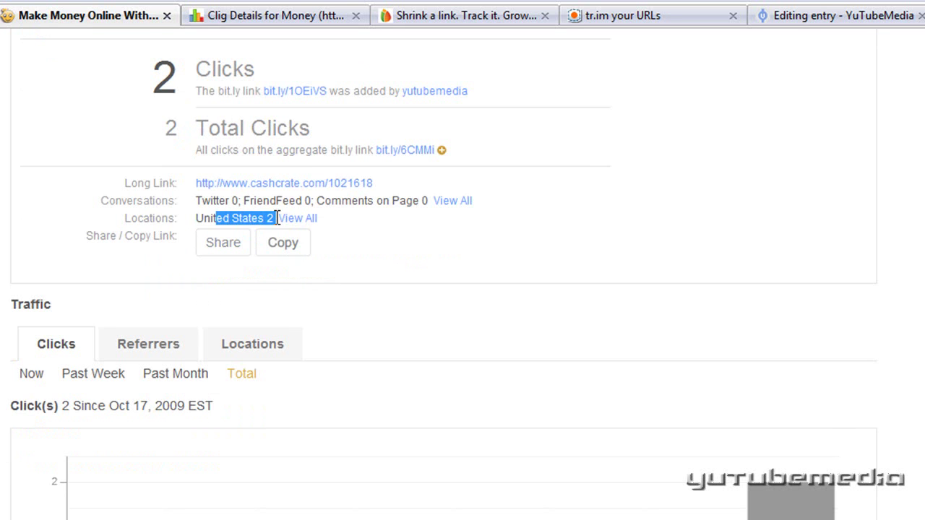
click(276, 218)
scroll(285, 227, down, 5)
mouse_move(807, 231)
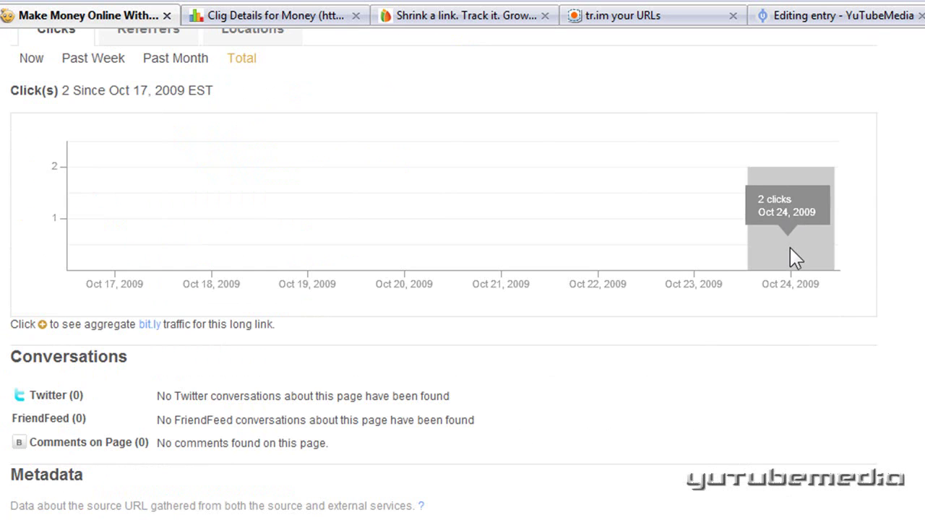
scroll(794, 253, up, 2)
scroll(394, 289, down, 3)
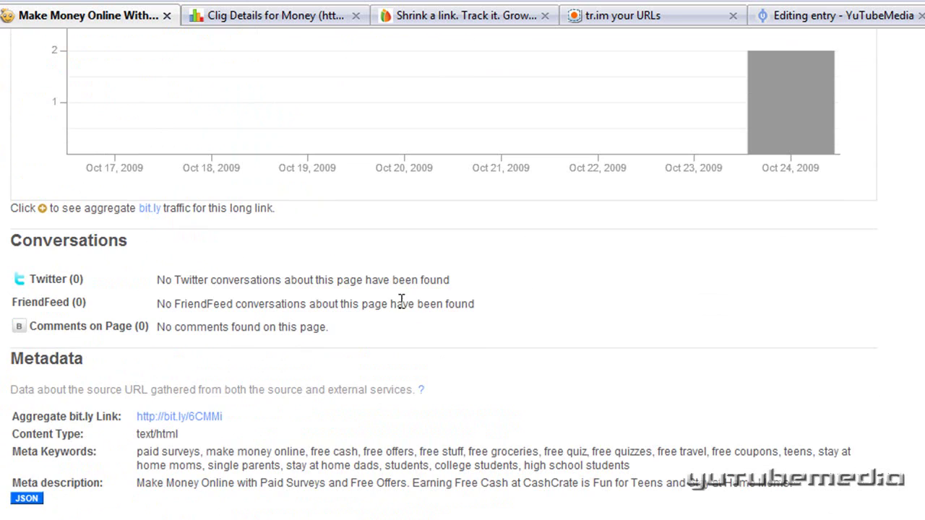
scroll(477, 347, up, 2)
scroll(477, 357, up, 5)
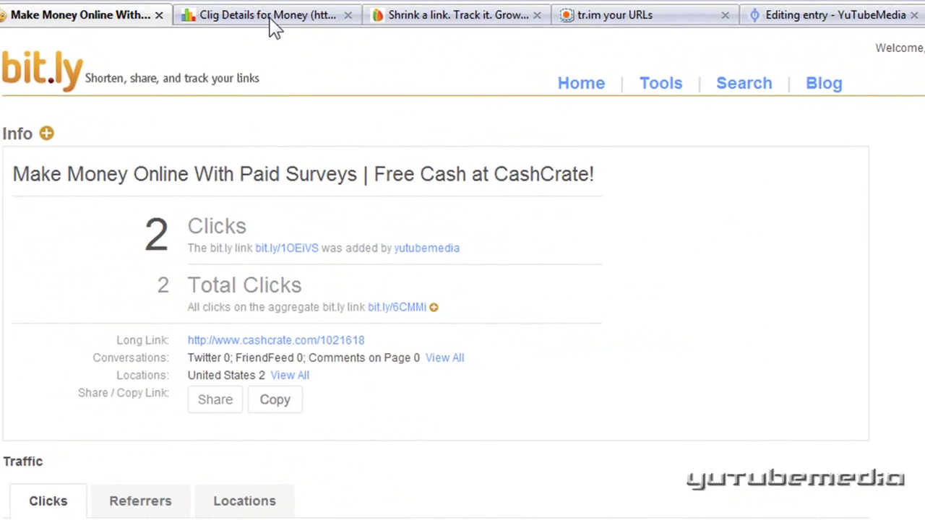
Switch to the Cligs site and open the My Cligs list from its home page.
click(269, 16)
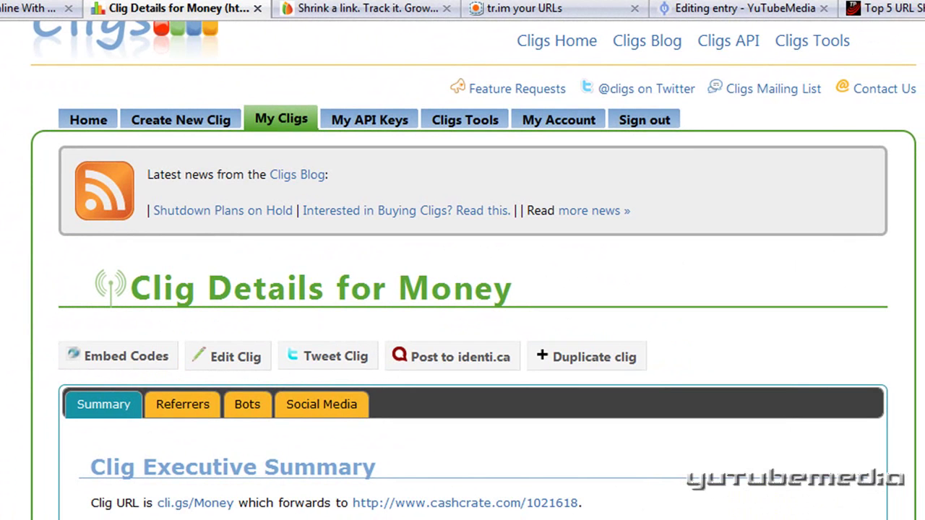
click(85, 121)
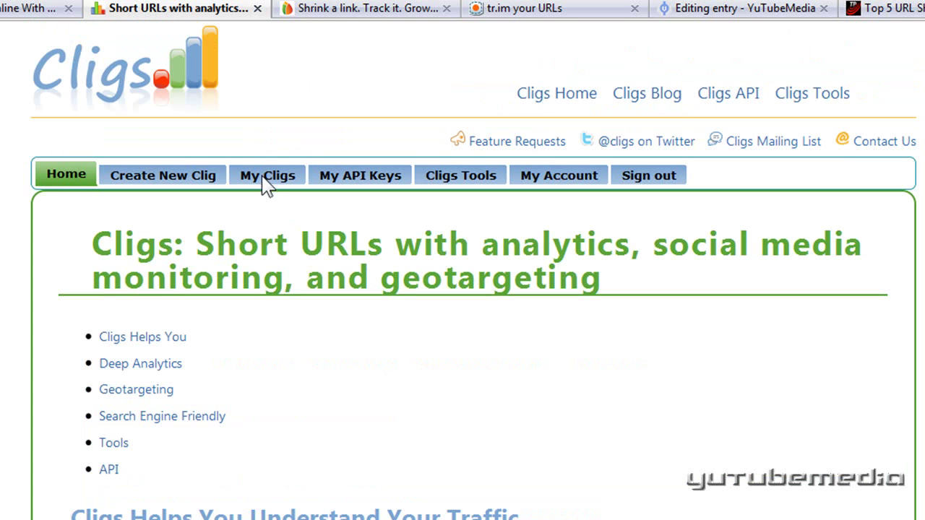
click(260, 180)
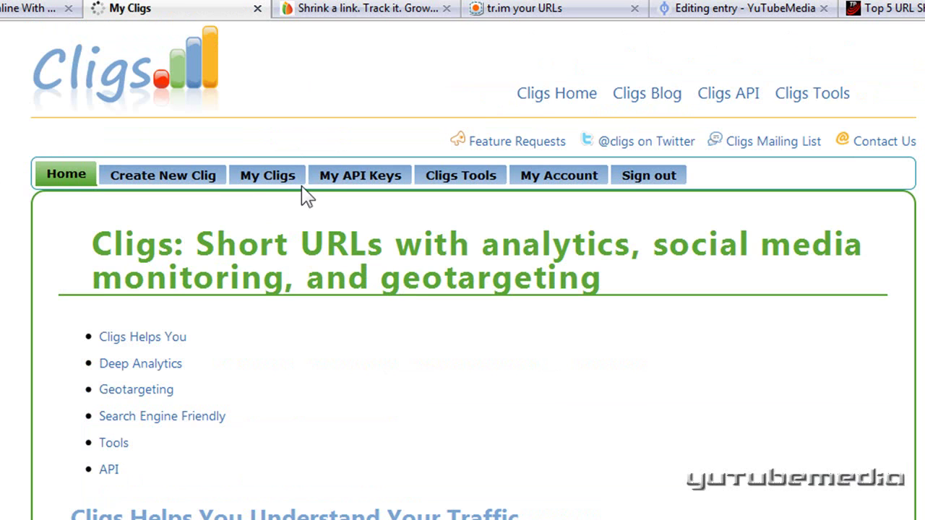
scroll(345, 307, down, 3)
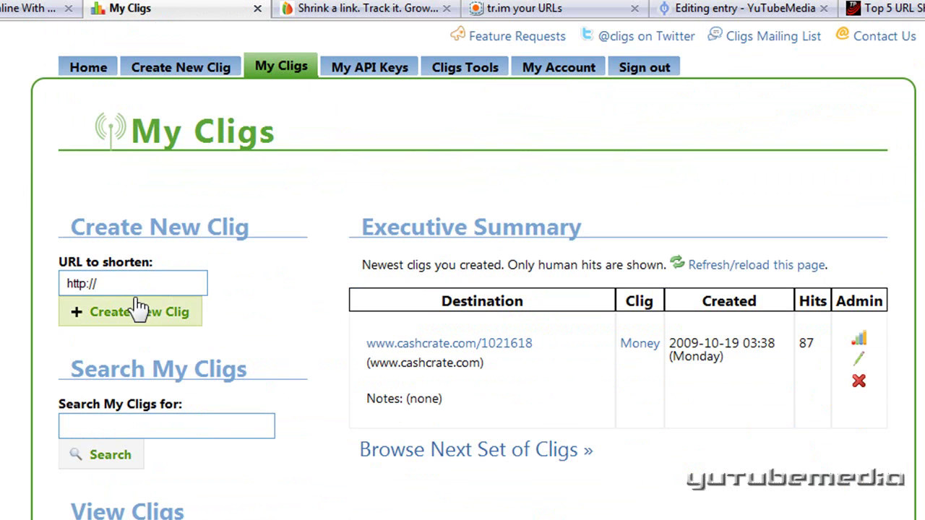
click(116, 284)
text(vds)
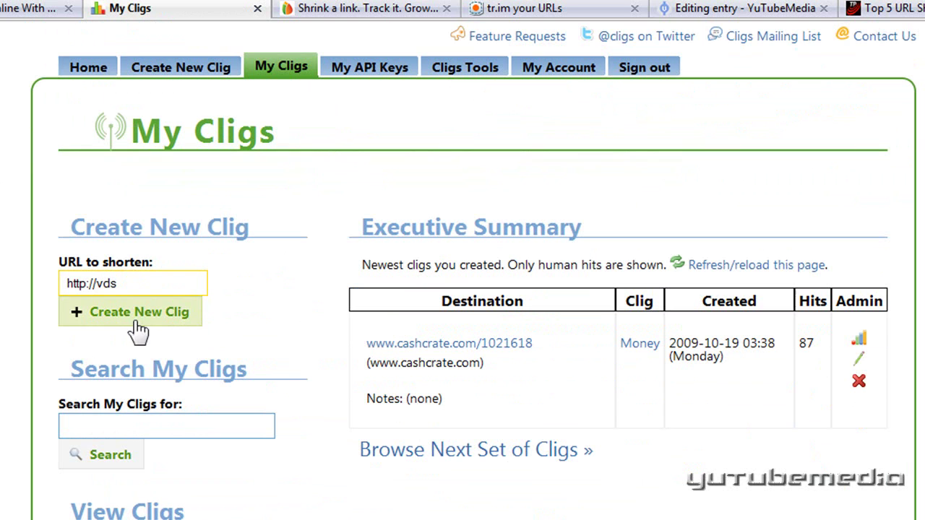
click(290, 304)
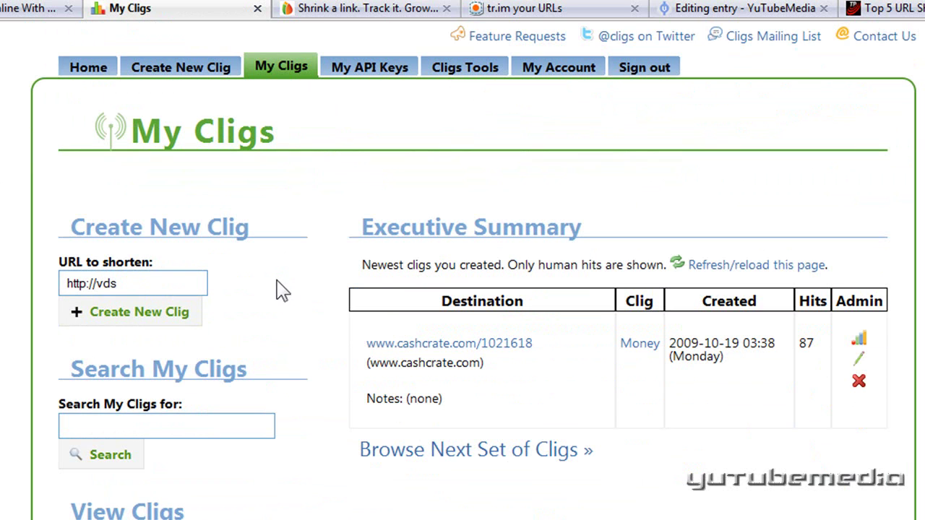
Examine the destination, short name, creation date and hits of the clig in the Executive Summary.
drag(533, 343, 369, 355)
click(363, 361)
drag(625, 359, 625, 378)
drag(535, 343, 386, 349)
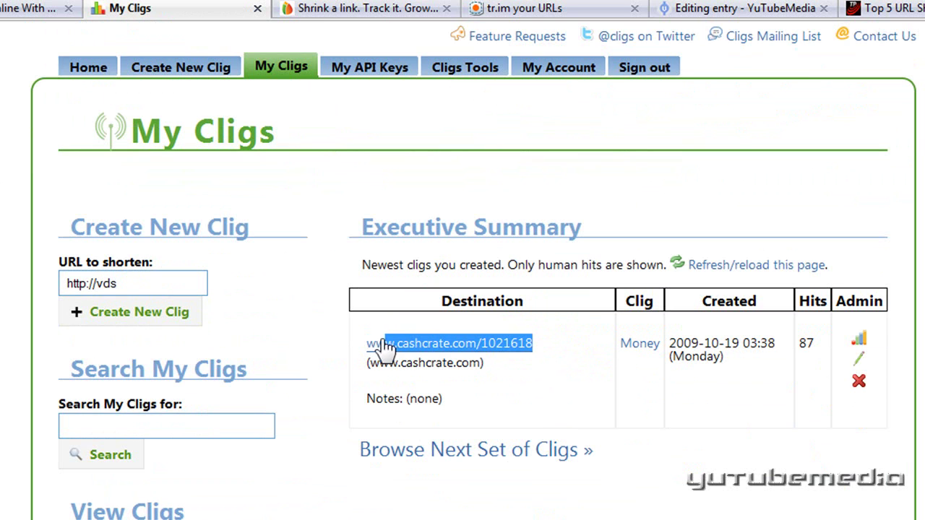
click(570, 409)
drag(747, 392, 697, 334)
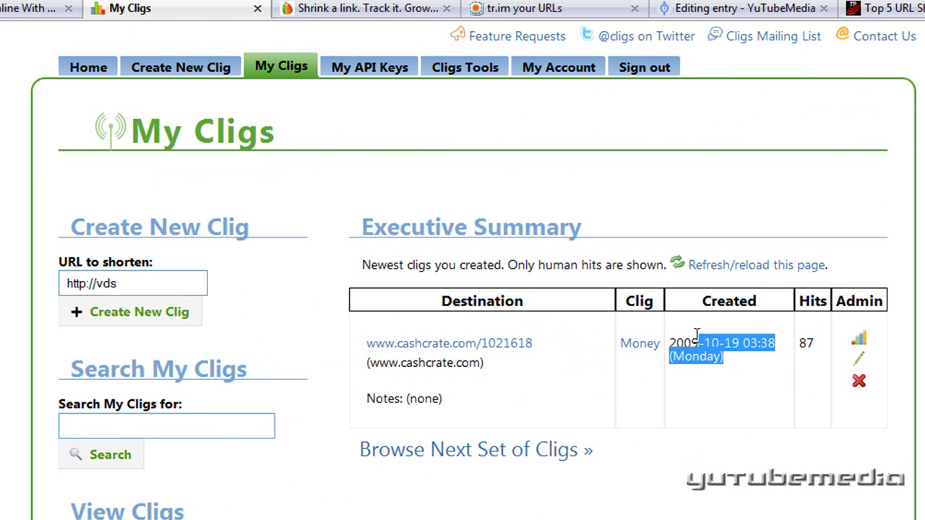
click(733, 372)
mouse_move(809, 352)
mouse_down()
mouse_move(726, 351)
mouse_move(802, 368)
mouse_up()
click(768, 355)
click(801, 364)
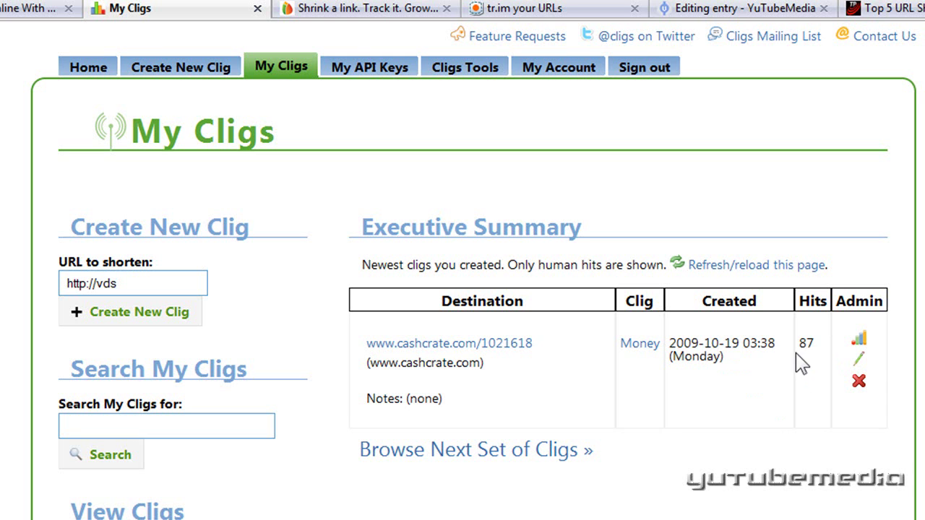
Open the Money clig's analytics and inspect visitors by country on the Hits World Map.
click(861, 340)
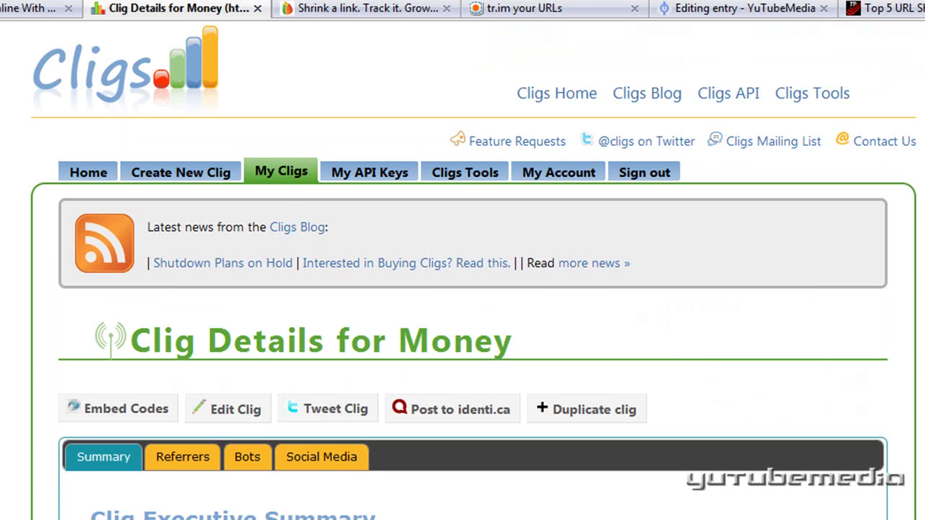
scroll(462, 289, down, 8)
scroll(462, 289, down, 6)
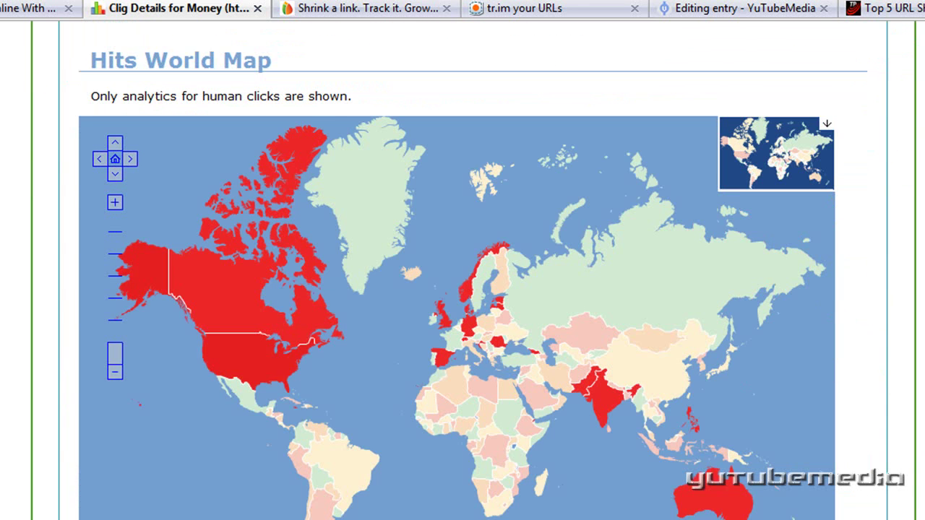
mouse_move(226, 239)
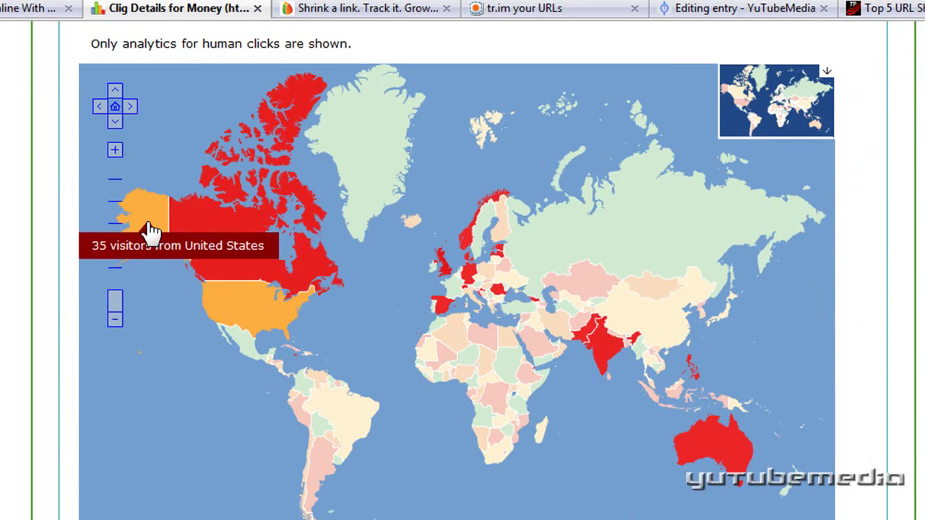
mouse_move(468, 231)
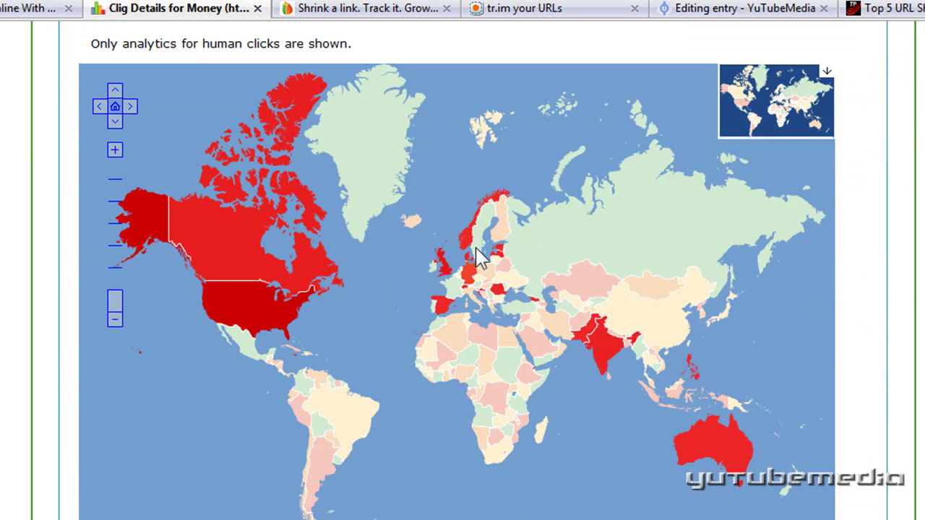
mouse_move(604, 349)
mouse_move(241, 330)
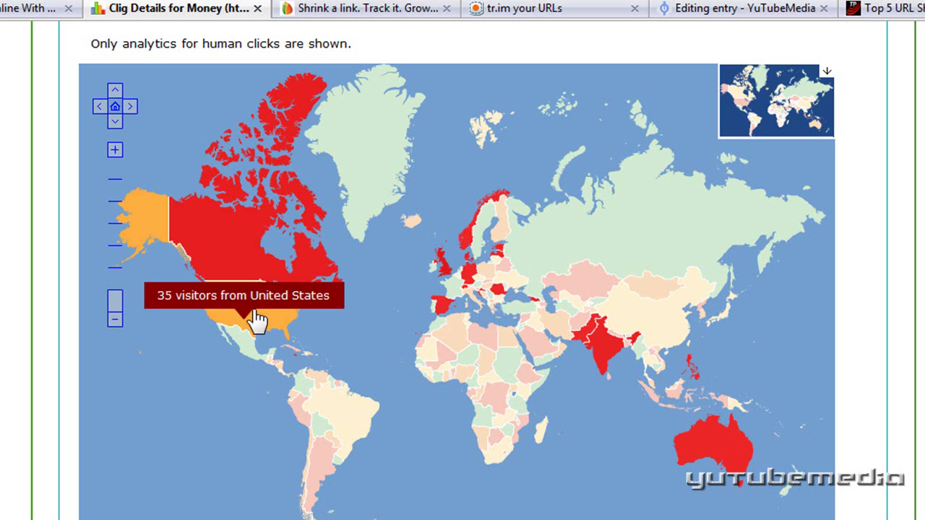
Inspect the Money clig's hits per day in the Total Hits chart.
scroll(21, 336, down, 2)
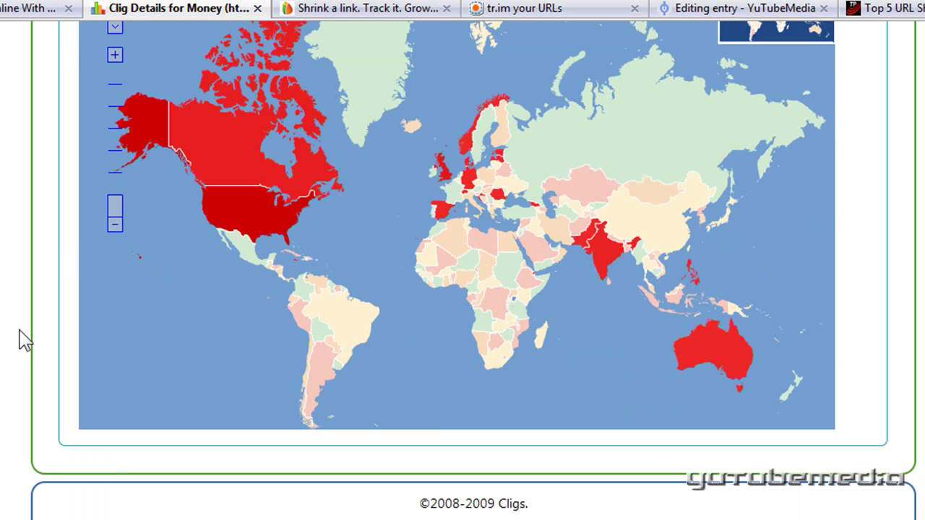
scroll(25, 331, up, 10)
scroll(23, 318, down, 4)
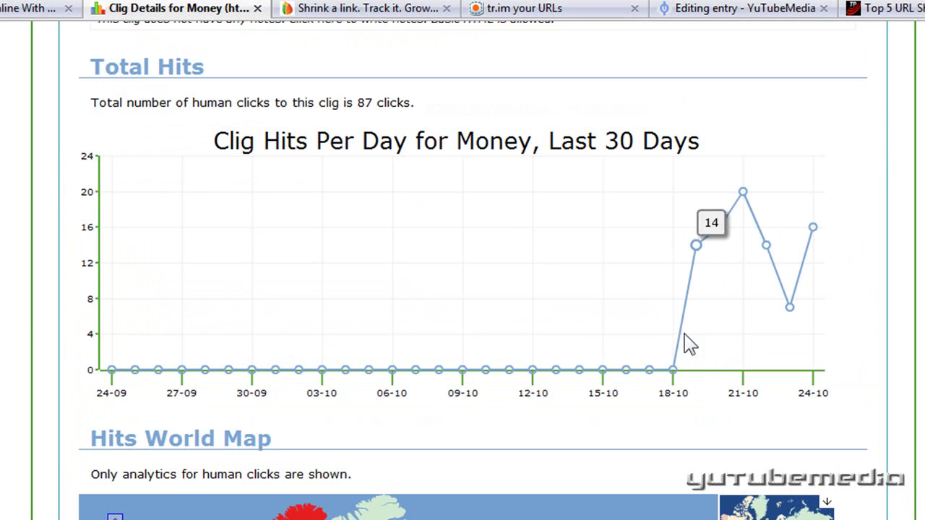
mouse_move(712, 237)
scroll(553, 265, up, 7)
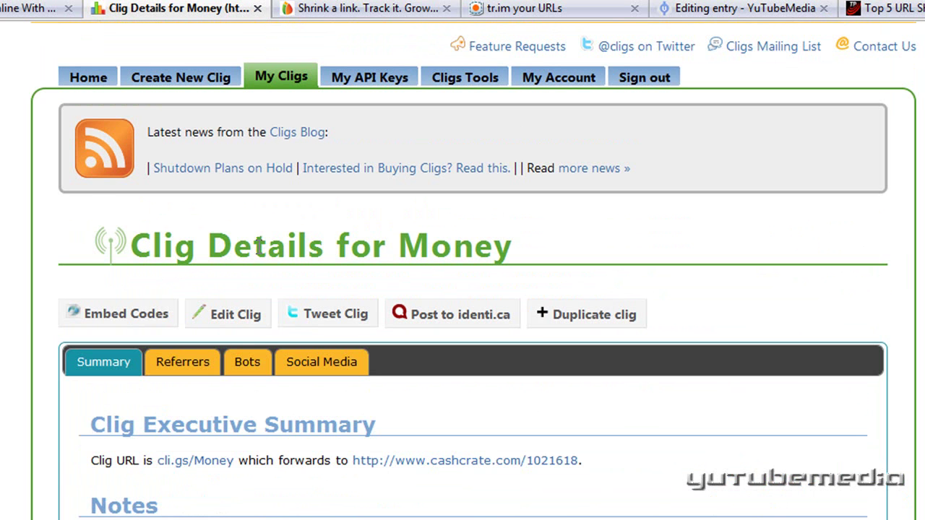
Open the Money clig for editing and place the text cursor in its empty Title field.
click(255, 323)
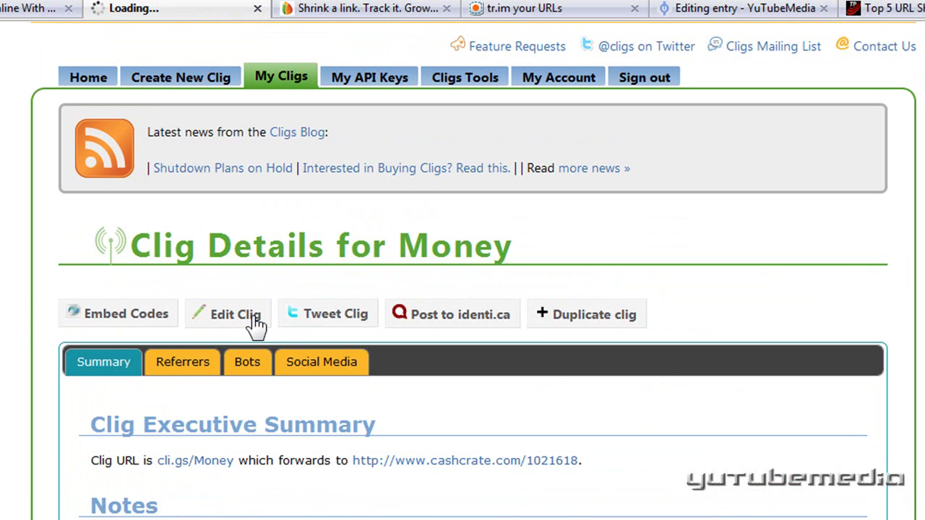
scroll(35, 313, down, 5)
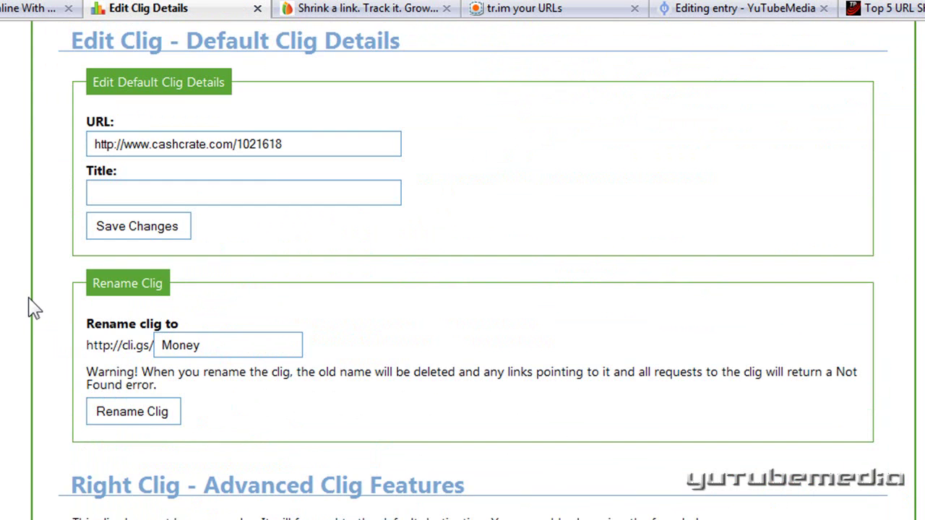
scroll(34, 306, up, 2)
drag(341, 258, 126, 238)
click(176, 290)
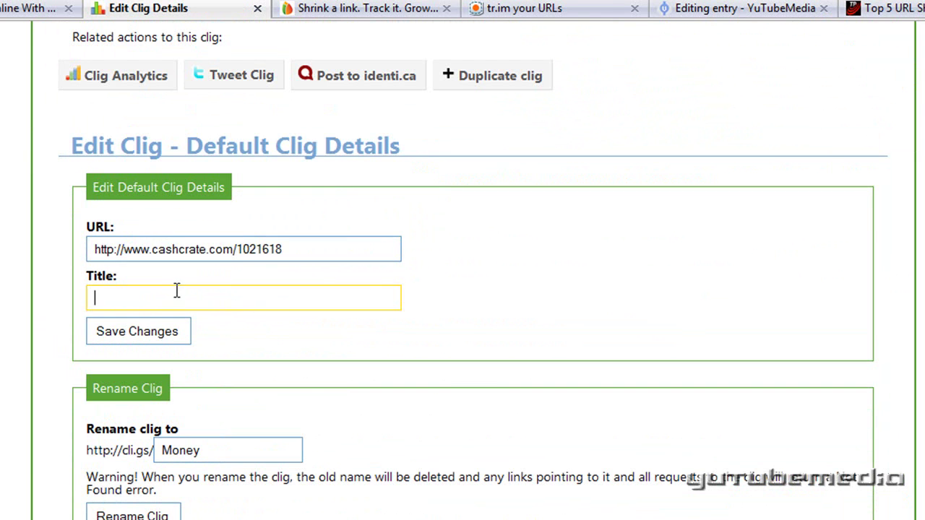
Select the clig's current name in the Rename Clig section.
scroll(295, 310, down, 4)
scroll(405, 254, up, 1)
click(208, 240)
double_click(214, 241)
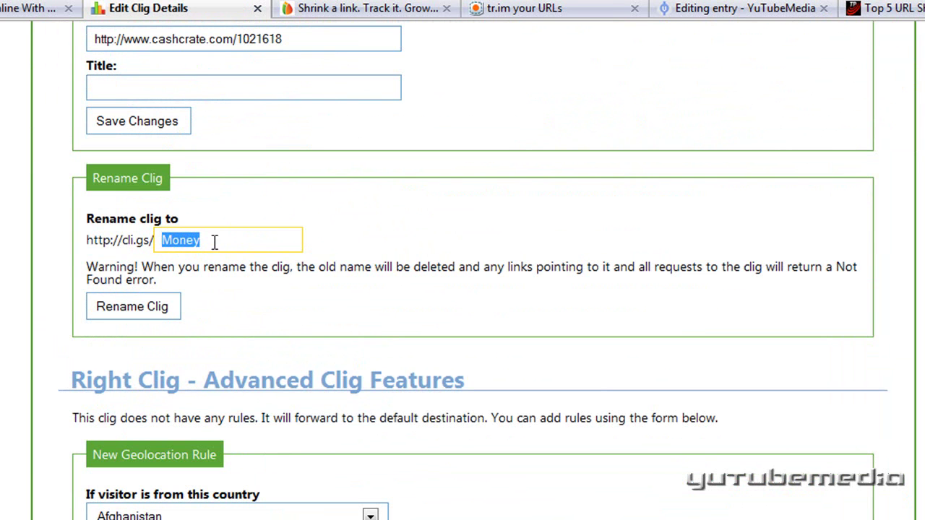
Clear the selection of the clig's name and review its geolocation rule and deletion options.
click(214, 242)
scroll(533, 368, down, 7)
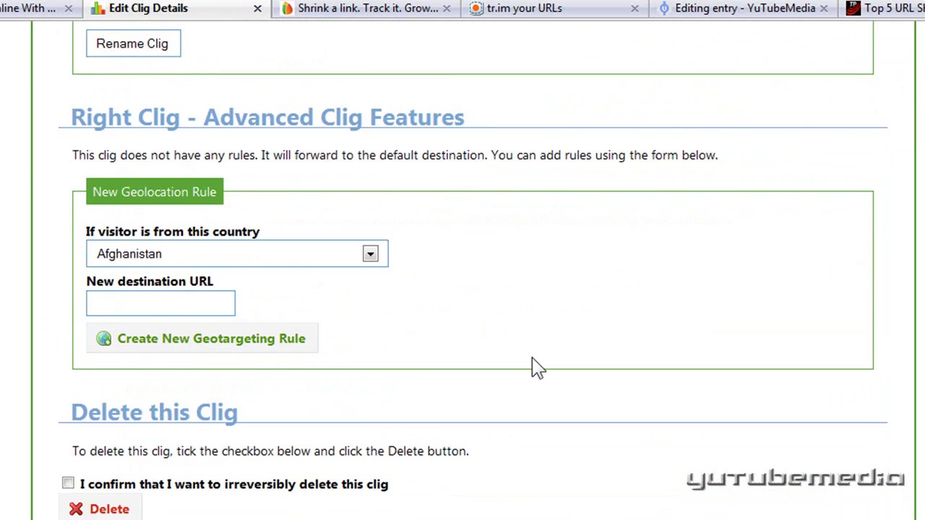
scroll(535, 366, up, 13)
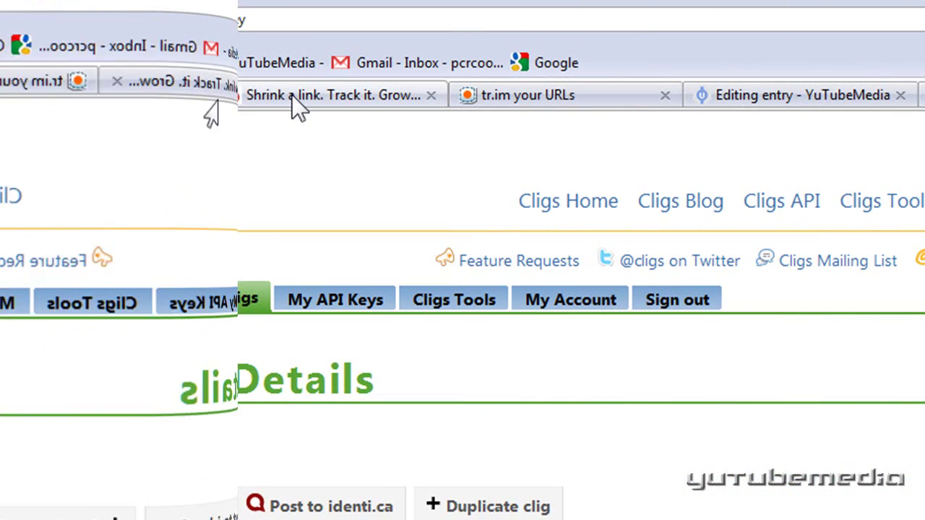
Switch to BudURL, open the My BudURLs list and examine the EasyFastCash link's name, description and creation date.
click(284, 95)
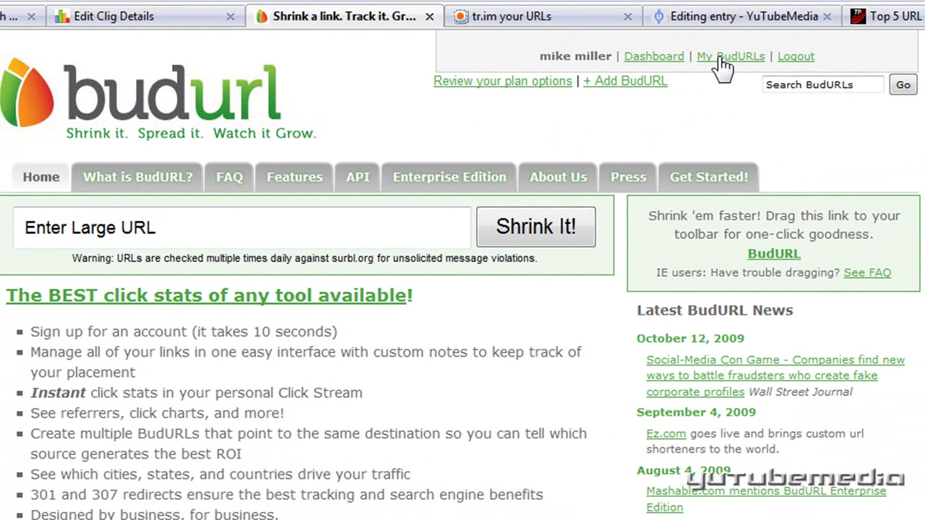
click(715, 60)
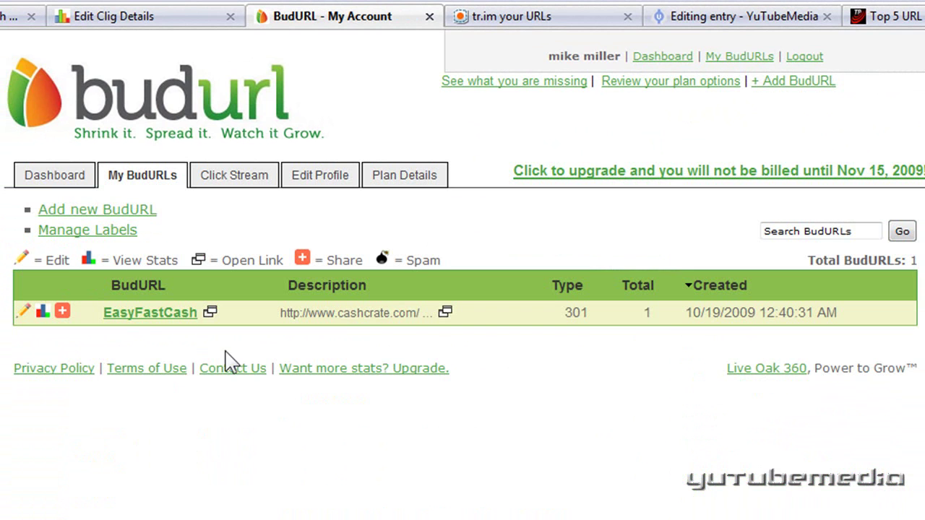
drag(103, 313, 206, 318)
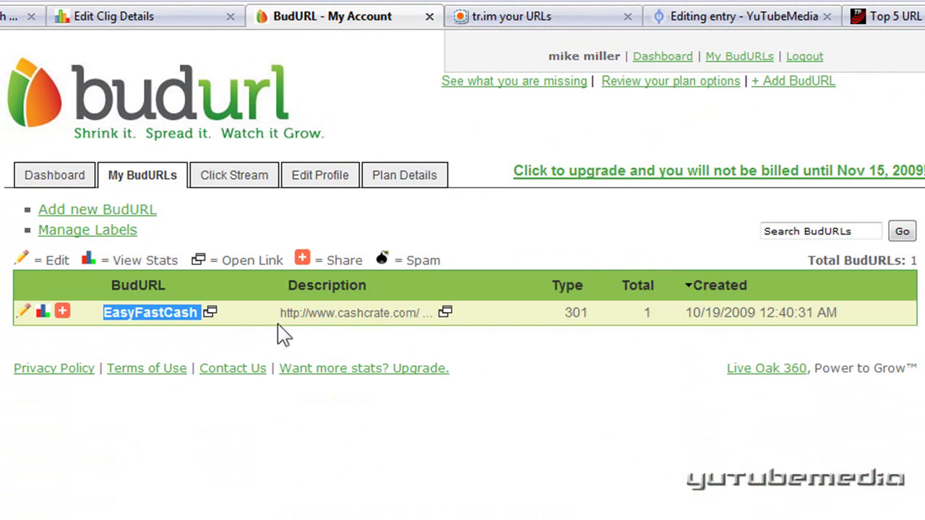
drag(280, 312, 440, 326)
click(418, 340)
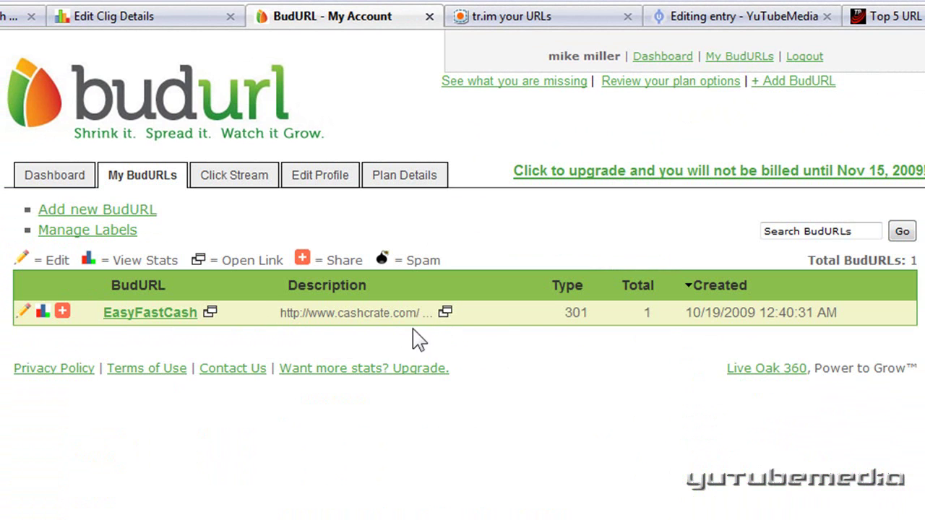
drag(688, 313, 887, 329)
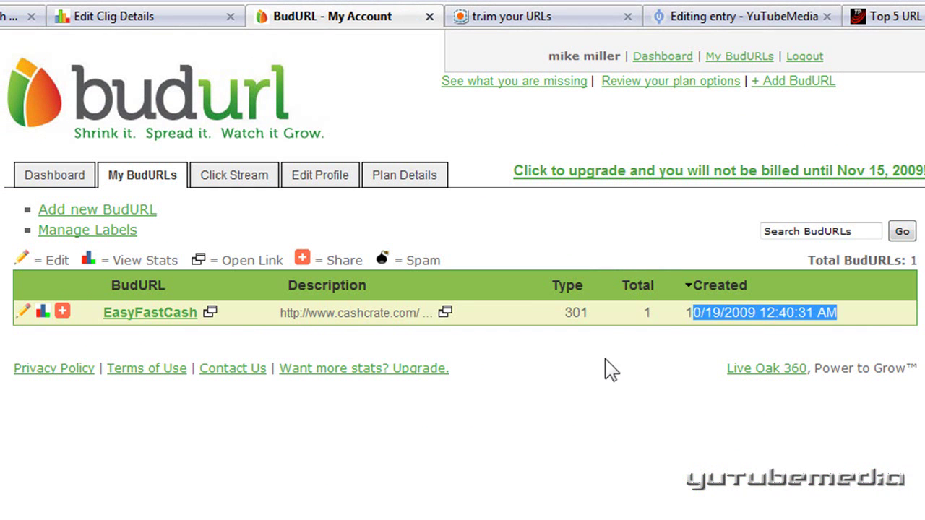
click(540, 344)
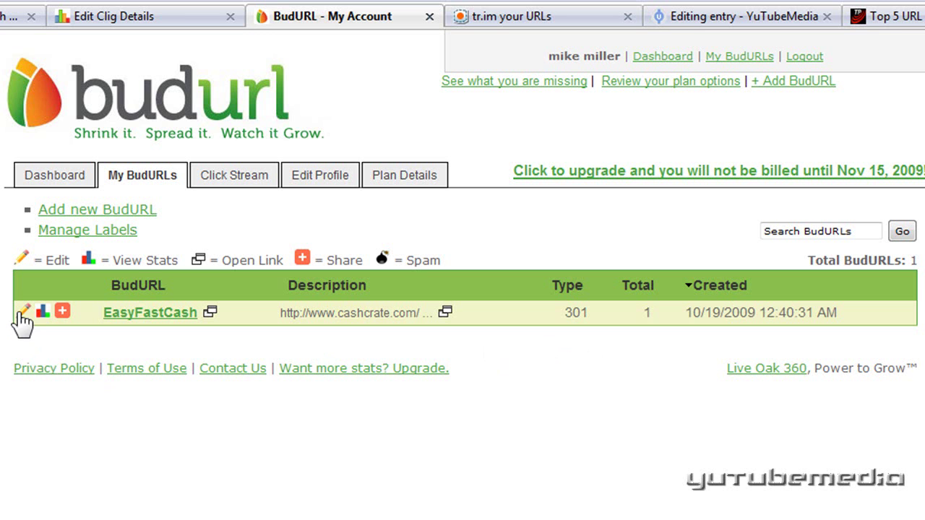
Open the click statistics of the EasyFastCash BudURL and inspect the visitor's IP entry.
click(43, 313)
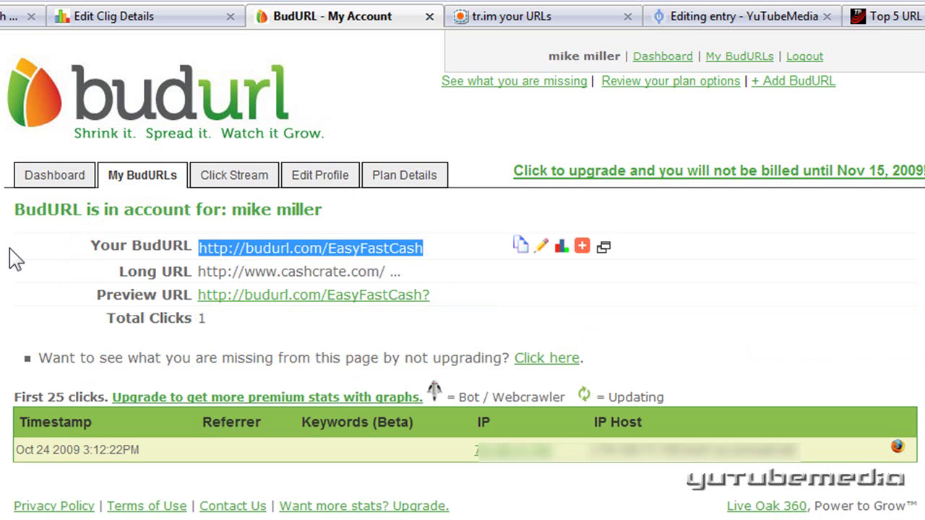
drag(531, 448, 513, 479)
click(517, 480)
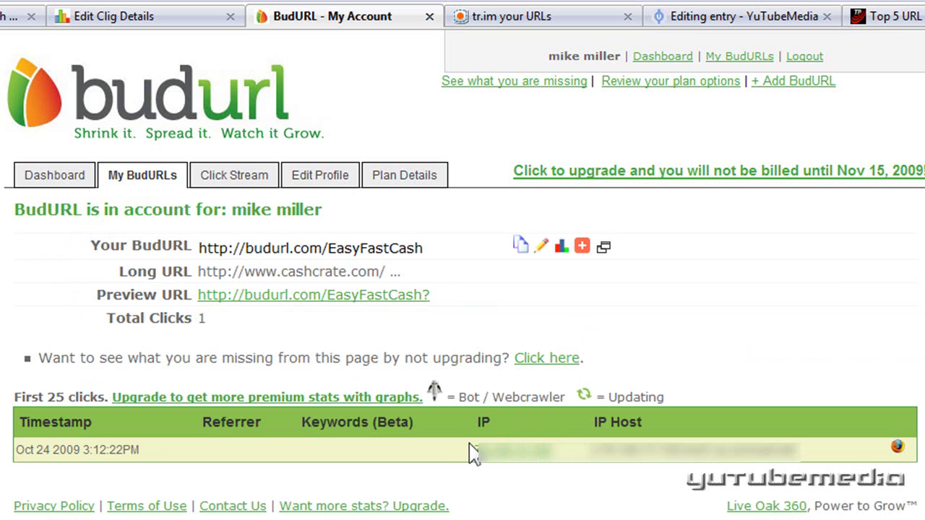
drag(475, 450, 495, 475)
drag(561, 460, 479, 471)
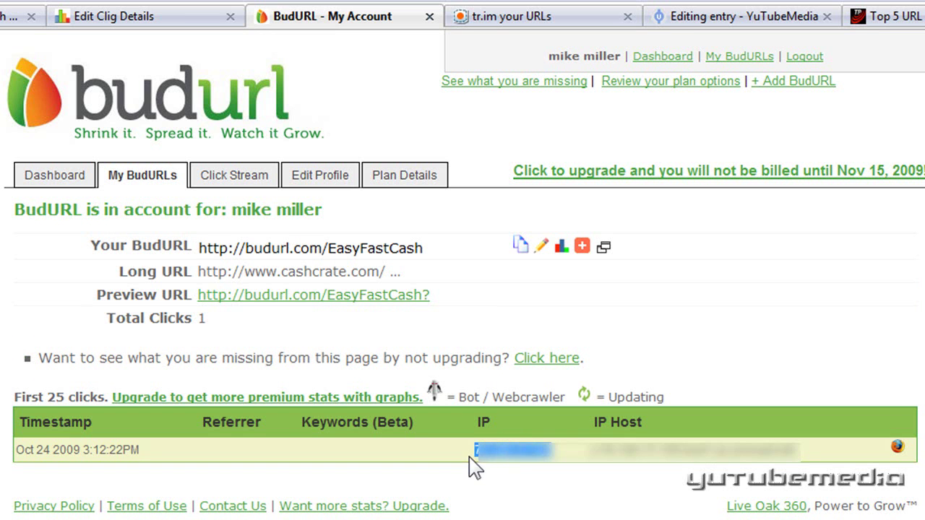
click(472, 467)
drag(526, 422, 533, 470)
click(533, 470)
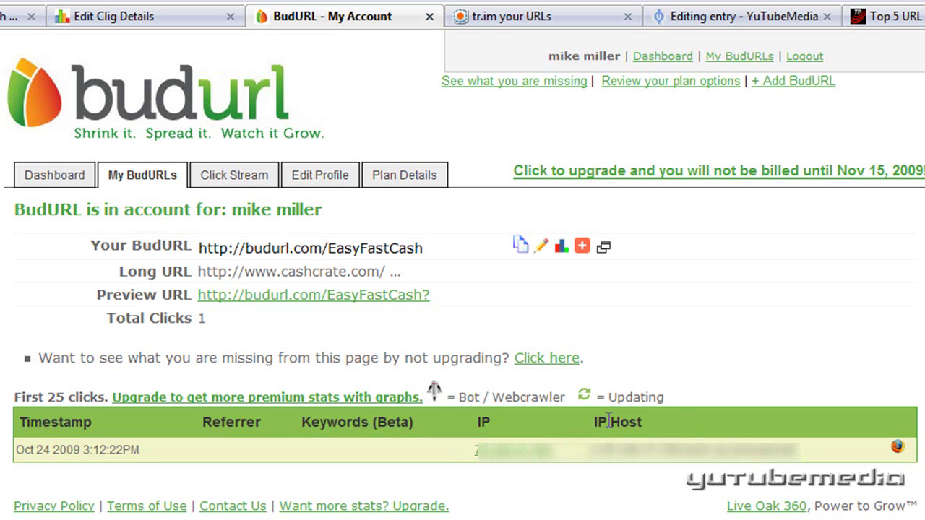
Inspect the IP host, browser and timestamp recorded for the EasyFastCash click.
drag(610, 422, 689, 436)
click(690, 437)
drag(793, 448, 597, 466)
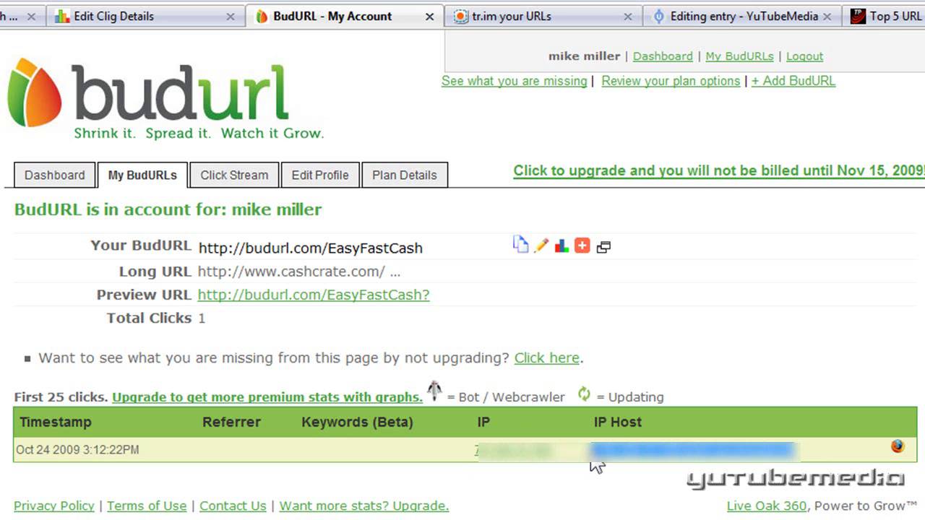
click(590, 460)
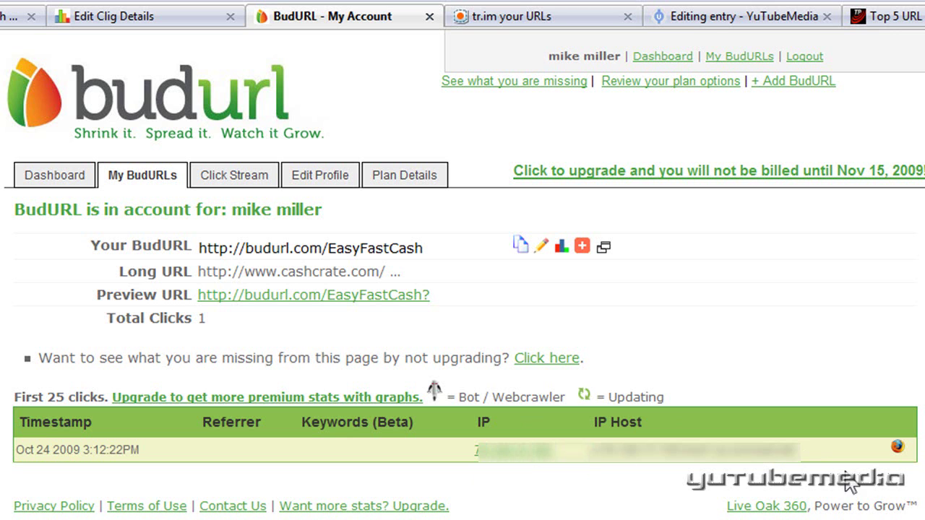
triple_click(900, 454)
click(900, 455)
drag(160, 445, 7, 453)
click(120, 452)
Open the EasyFastCash BudURL for editing and review its large URL, custom alias and redirect type settings.
click(539, 245)
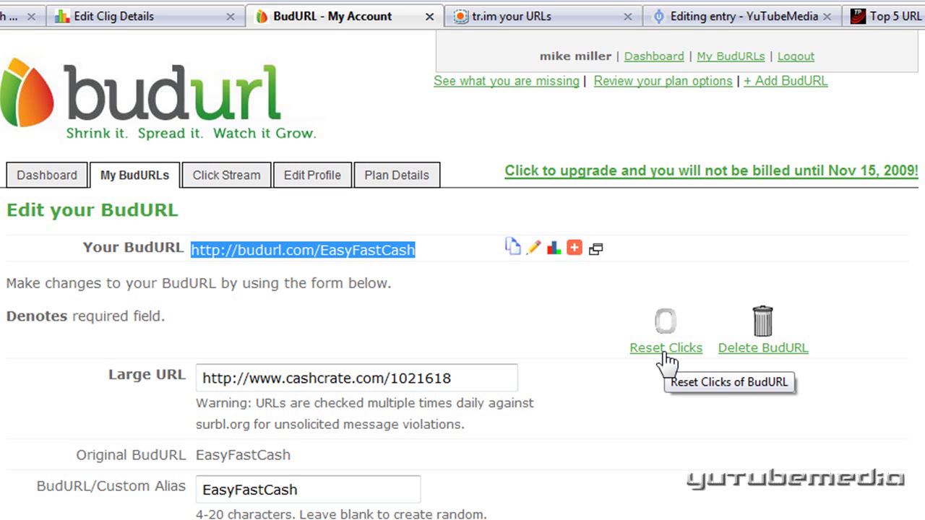
click(498, 378)
drag(451, 379, 384, 378)
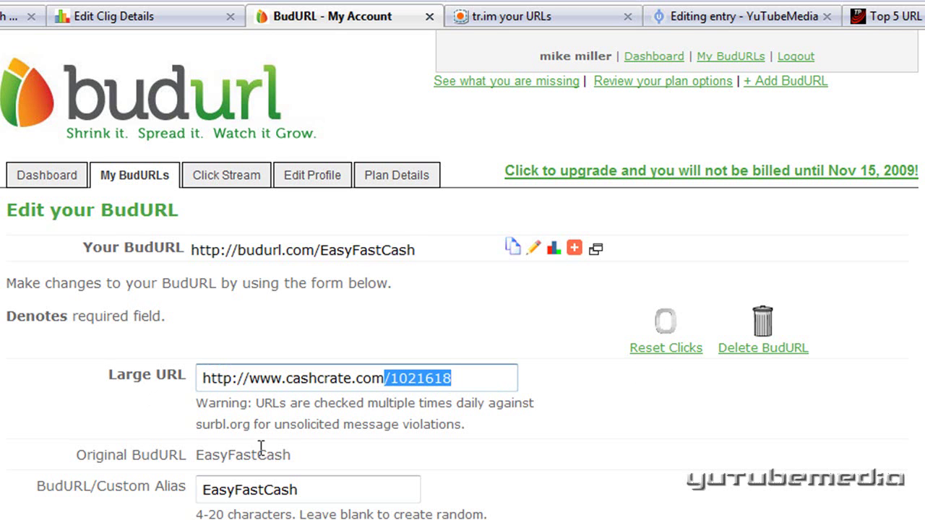
drag(390, 490, 70, 474)
scroll(427, 390, down, 3)
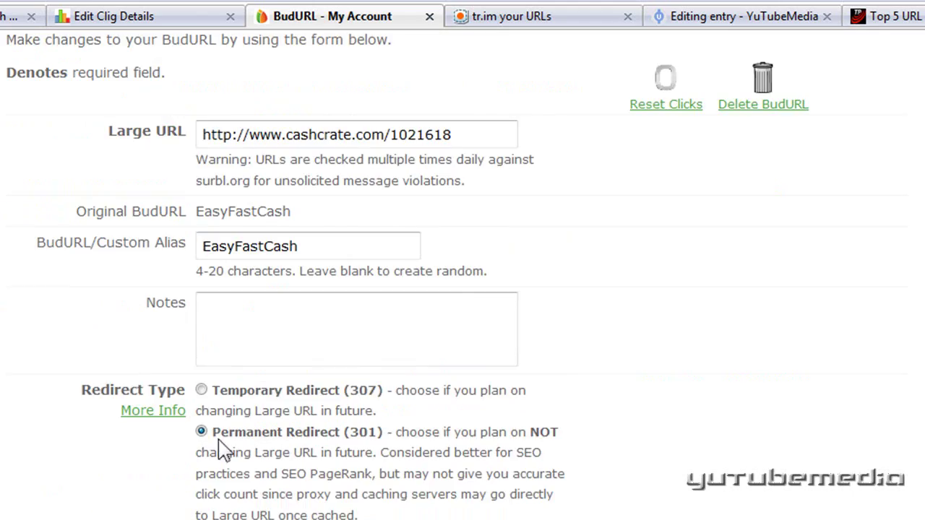
scroll(429, 391, up, 3)
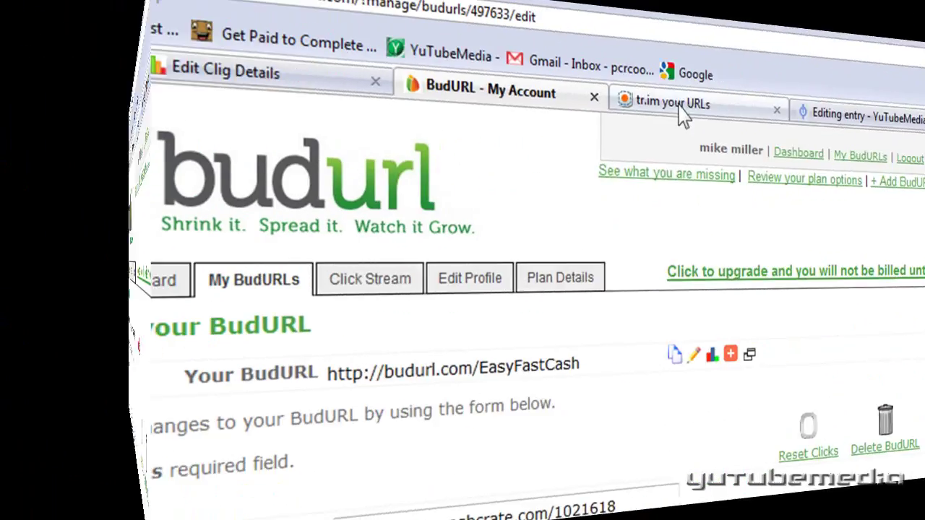
Switch to tr.im and review the shortened CashCrate link, its fastmoney name and the performance charts.
click(362, 93)
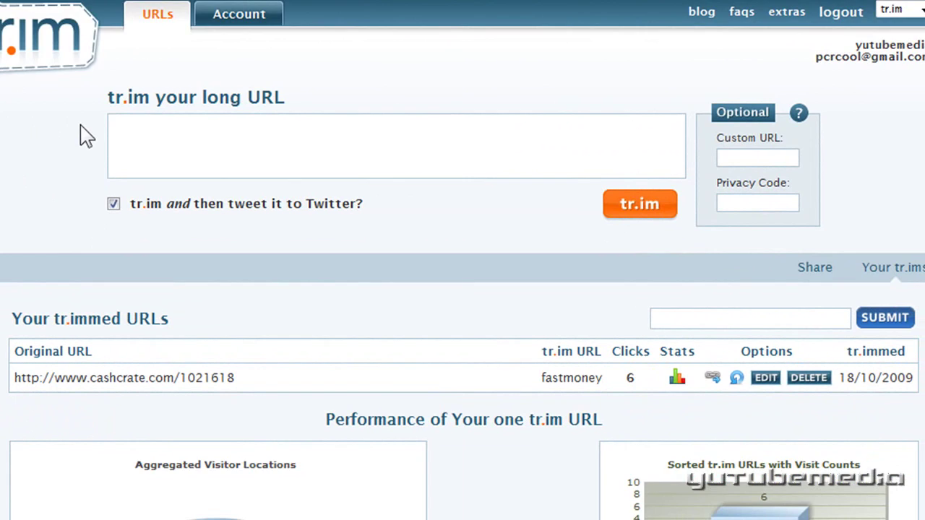
scroll(114, 159, down, 3)
scroll(63, 136, down, 3)
scroll(36, 148, up, 5)
scroll(43, 137, down, 2)
drag(241, 221, 22, 211)
click(46, 240)
drag(615, 214, 516, 222)
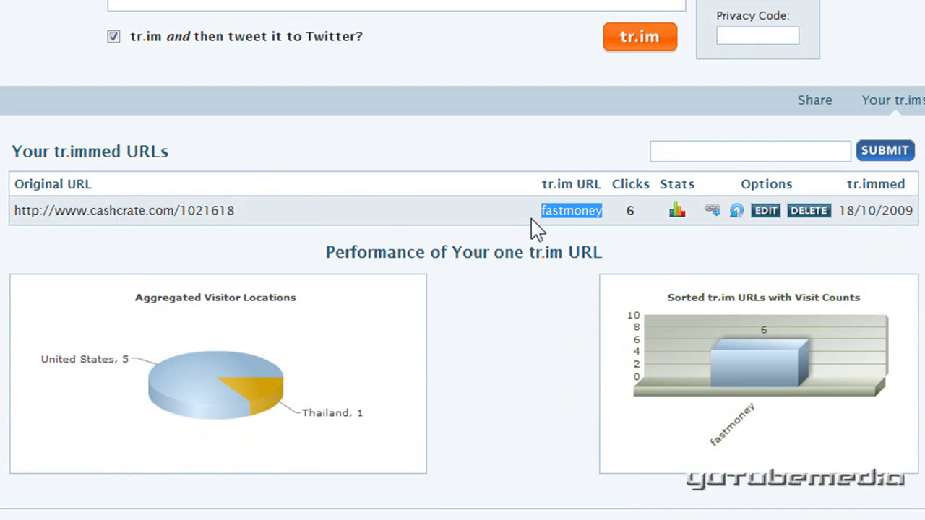
click(641, 225)
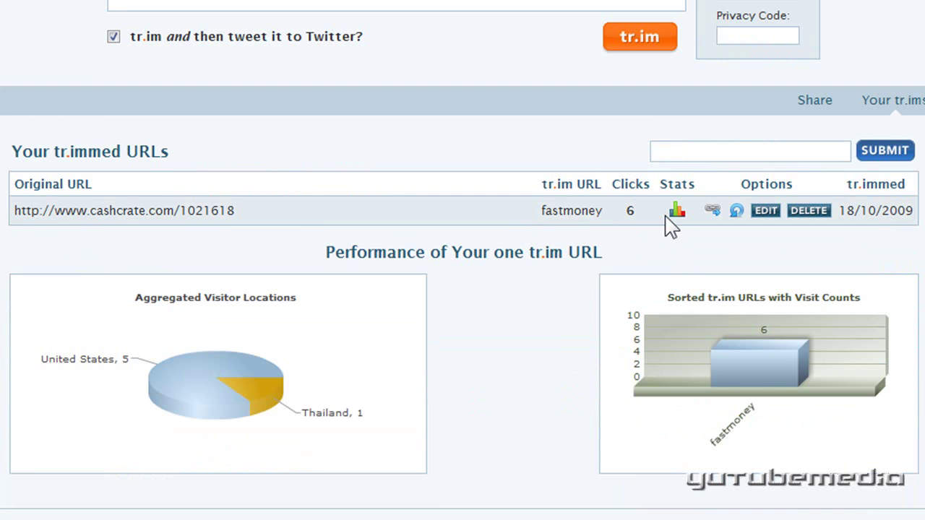
Open the statistics for the fastmoney tr.im URL and compare its human and bot visits.
click(675, 213)
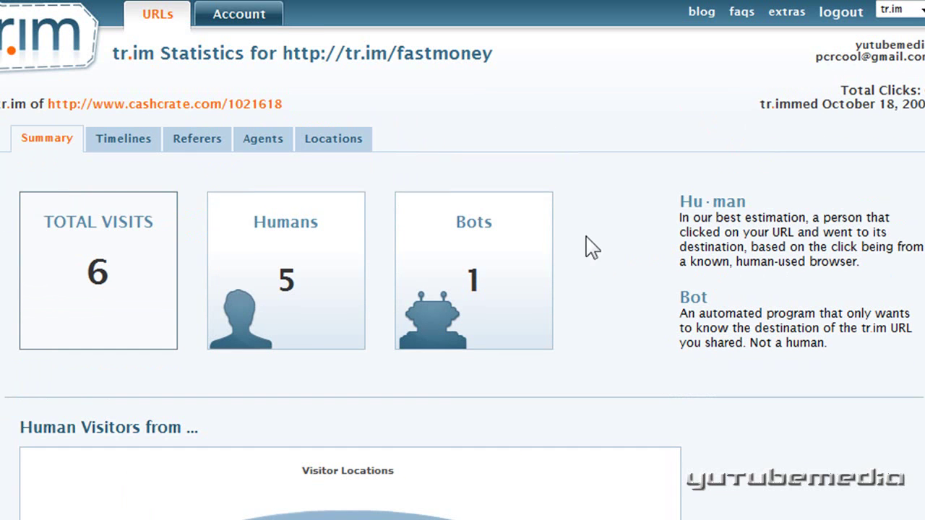
drag(485, 253, 482, 267)
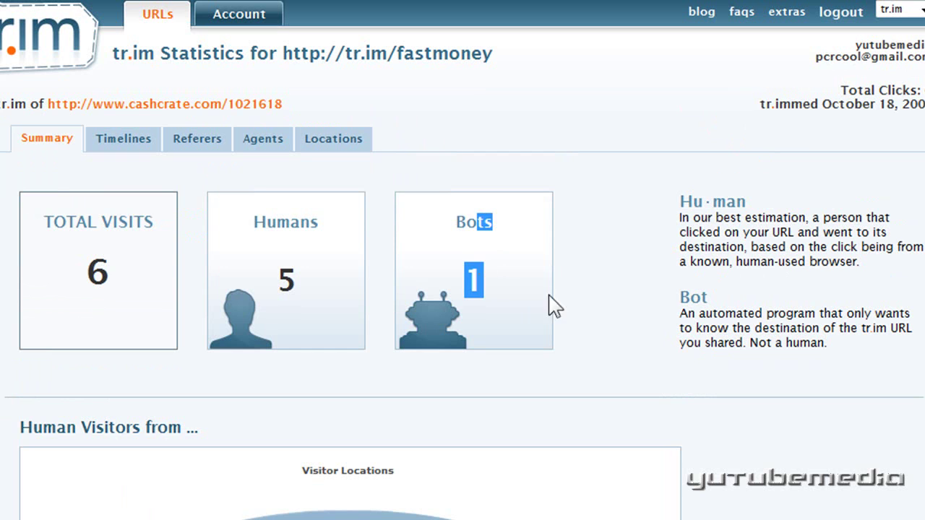
drag(550, 303, 467, 289)
click(506, 292)
click(490, 280)
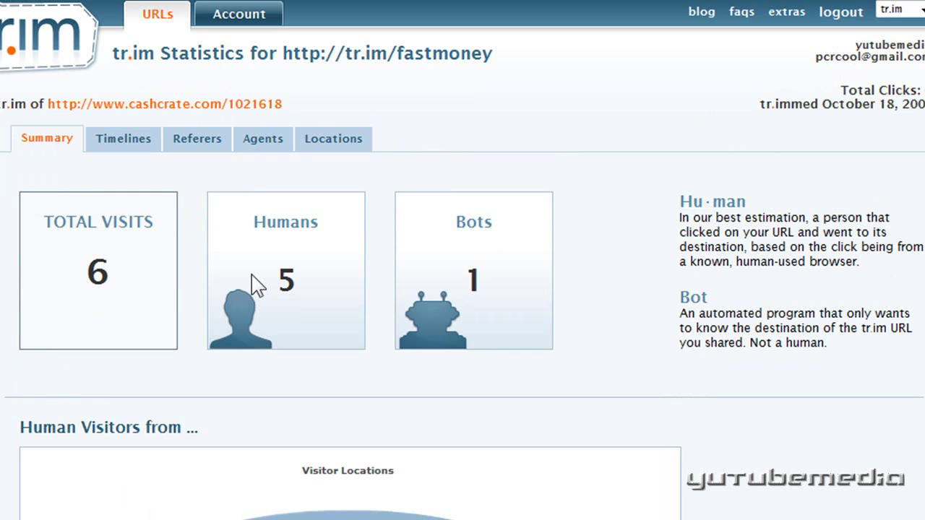
drag(258, 285, 296, 285)
Examine the Visitor Locations chart and the First 5 Human Visits list for the fastmoney URL.
scroll(423, 303, down, 4)
mouse_move(475, 376)
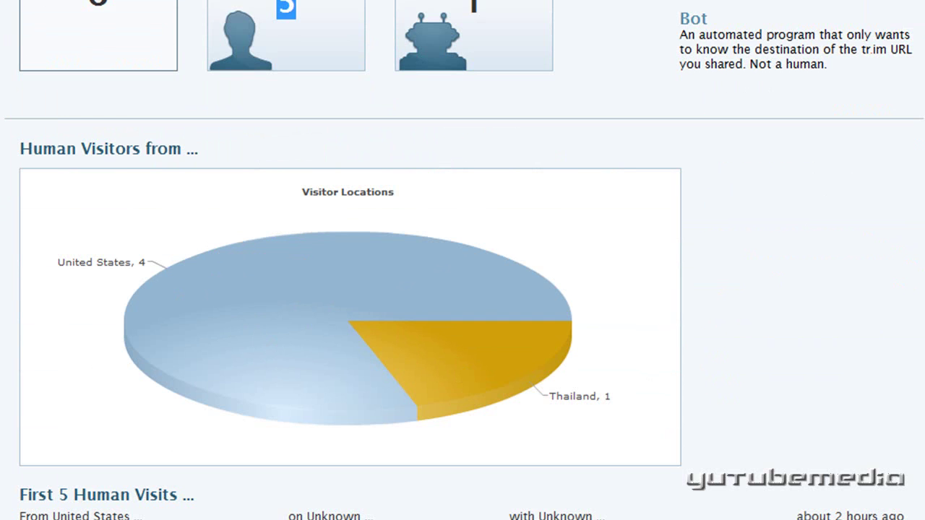
scroll(463, 260, down, 3)
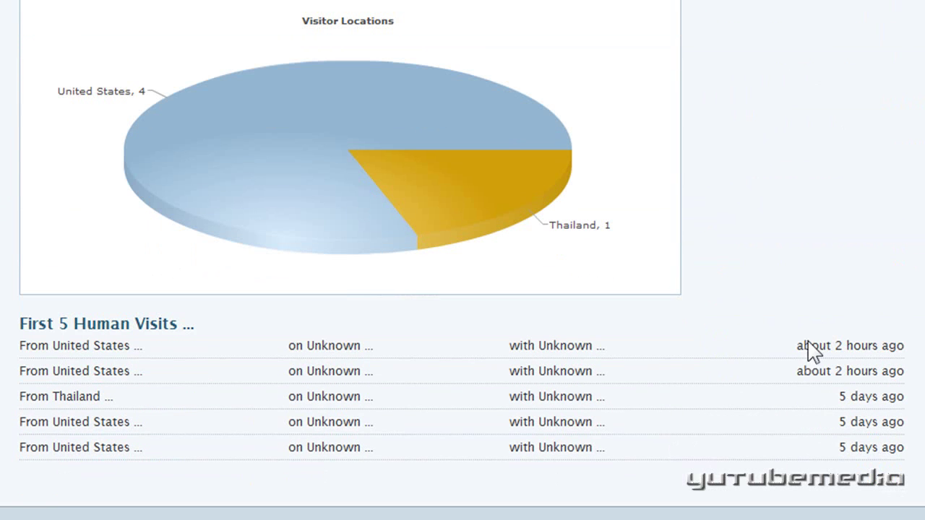
drag(69, 371, 718, 413)
click(597, 404)
drag(587, 398, 607, 398)
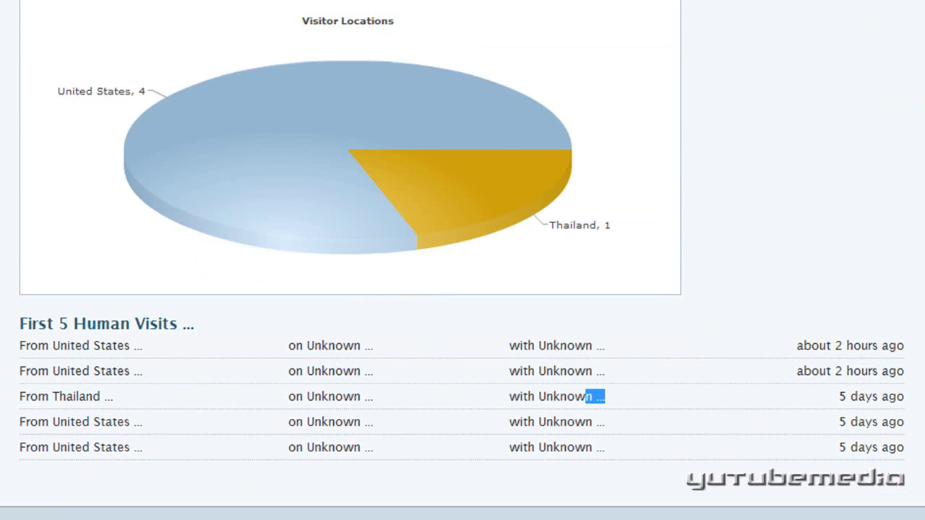
scroll(462, 260, up, 8)
Visit the tr.im account settings, return to the URL list and request a statistics reset for fastmoney without confirming it.
click(239, 14)
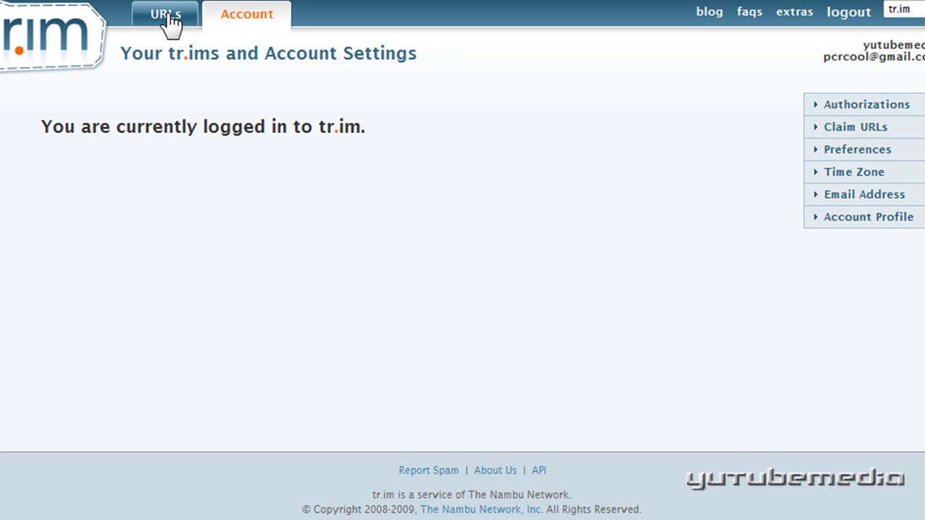
click(168, 17)
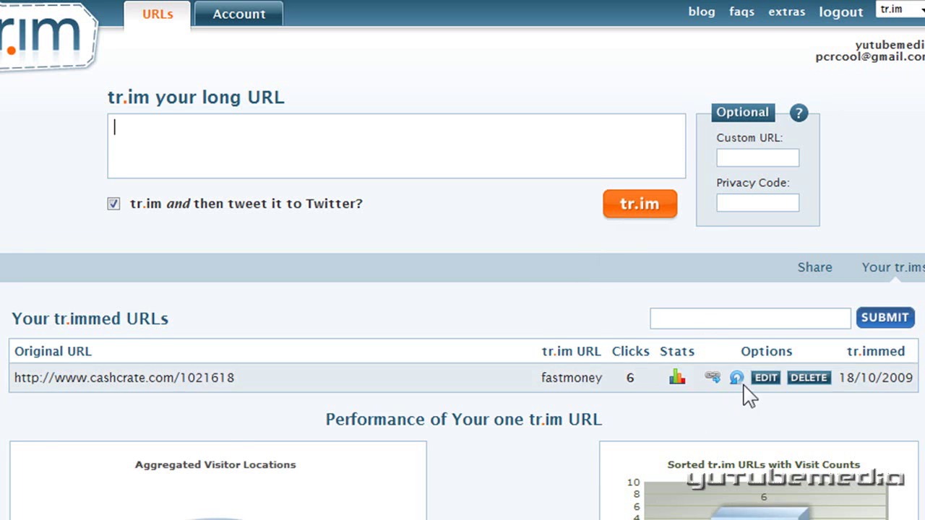
scroll(737, 362, down, 2)
click(737, 266)
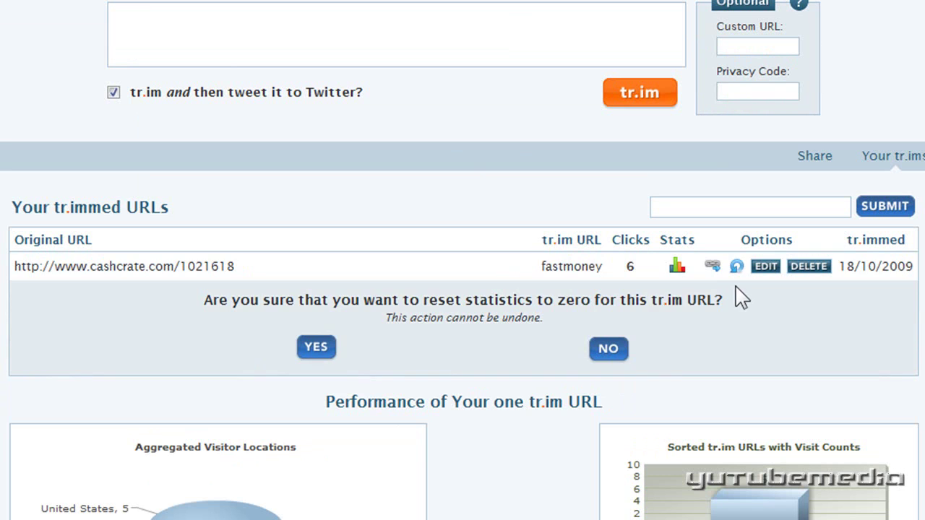
scroll(376, 206, up, 2)
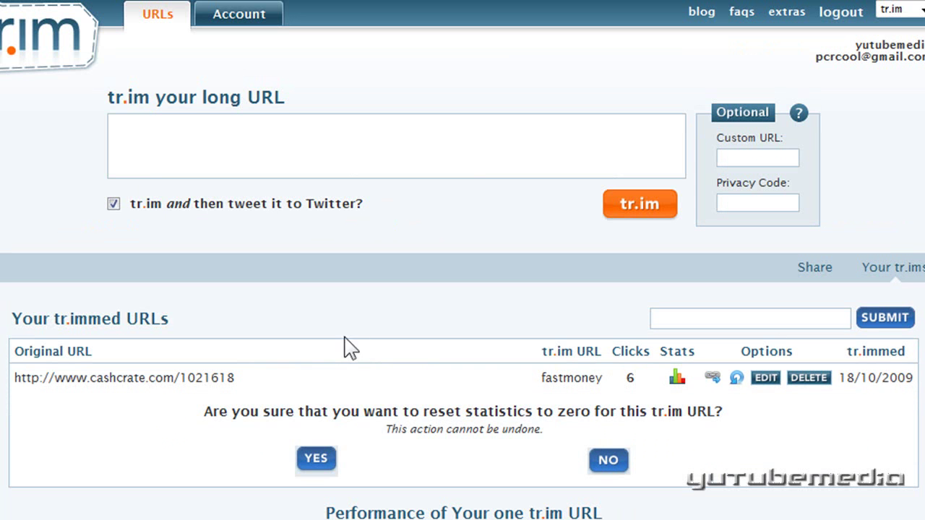
click(192, 120)
click(741, 201)
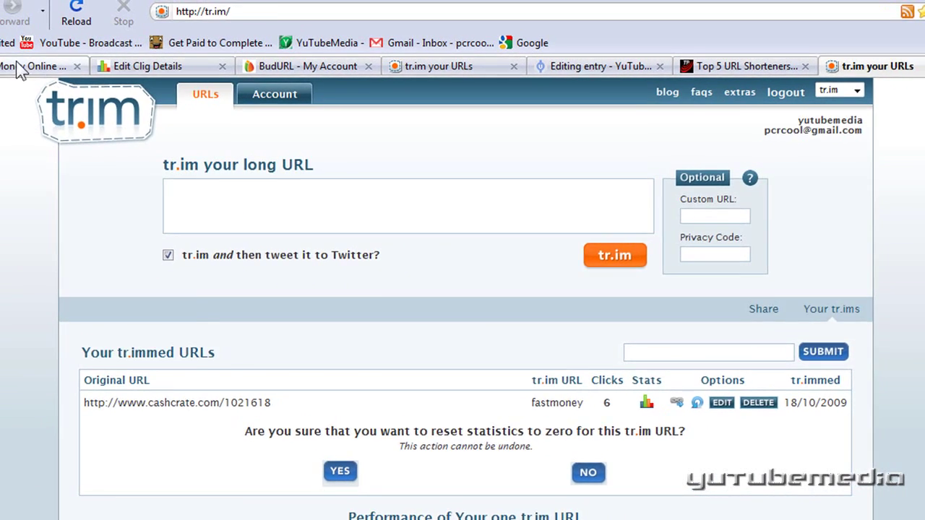
Revisit the open Cligs, BudURL and tr.im pages in turn to recap the services.
click(174, 68)
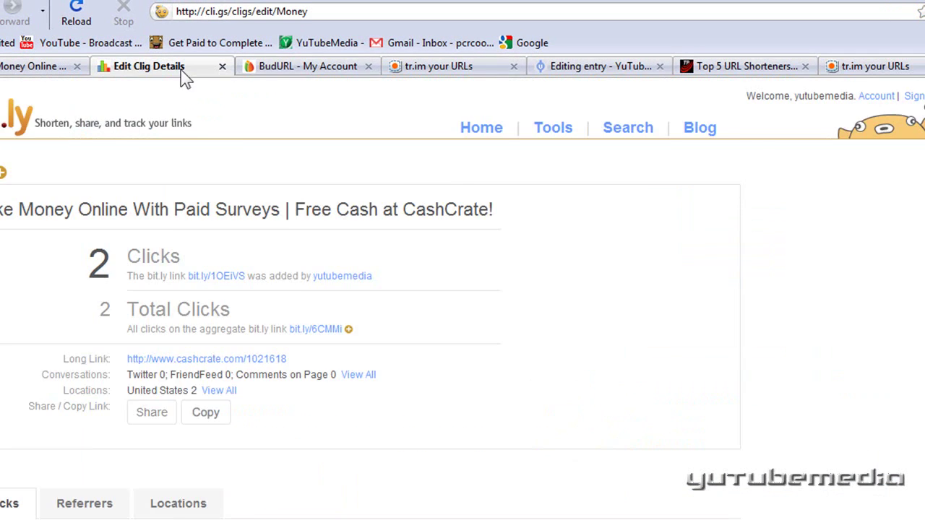
click(289, 68)
click(427, 68)
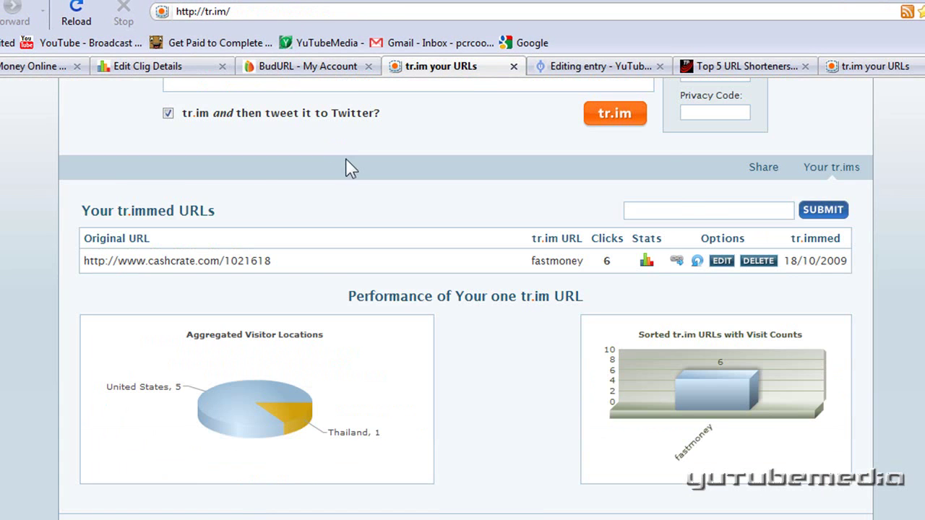
scroll(99, 170, up, 4)
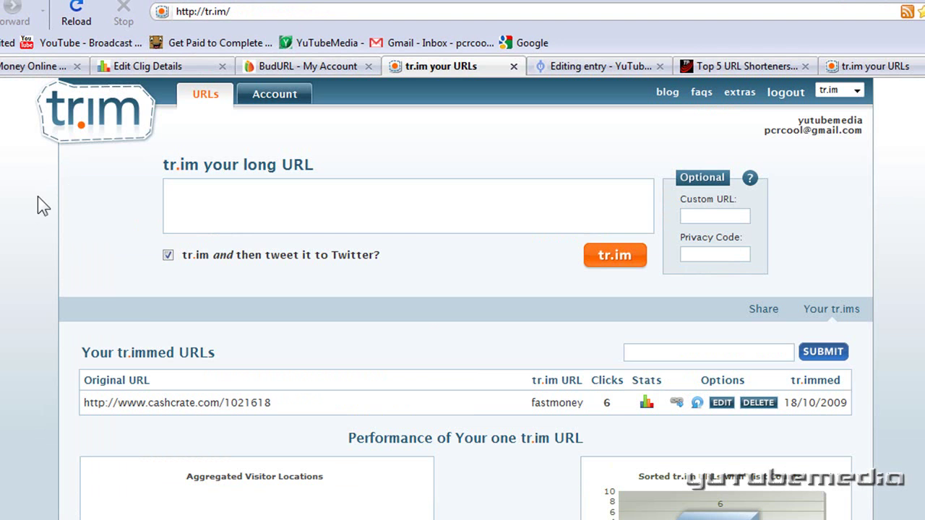
View the YuTubeMedia site's TEST entry in its editor and glance back at the BudURL page.
click(600, 66)
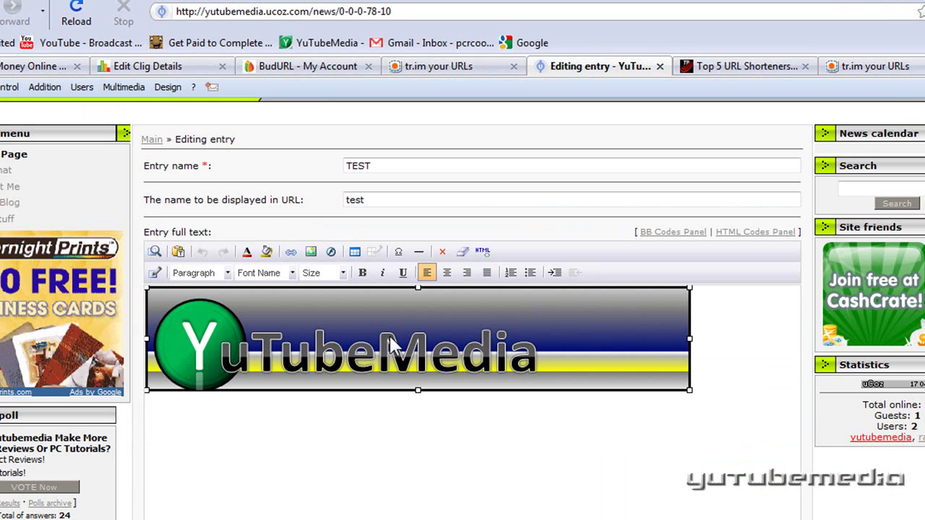
click(283, 67)
click(604, 67)
Open the Technically Personal article on the top 5 URL shorteners and read its date and introduction.
click(727, 68)
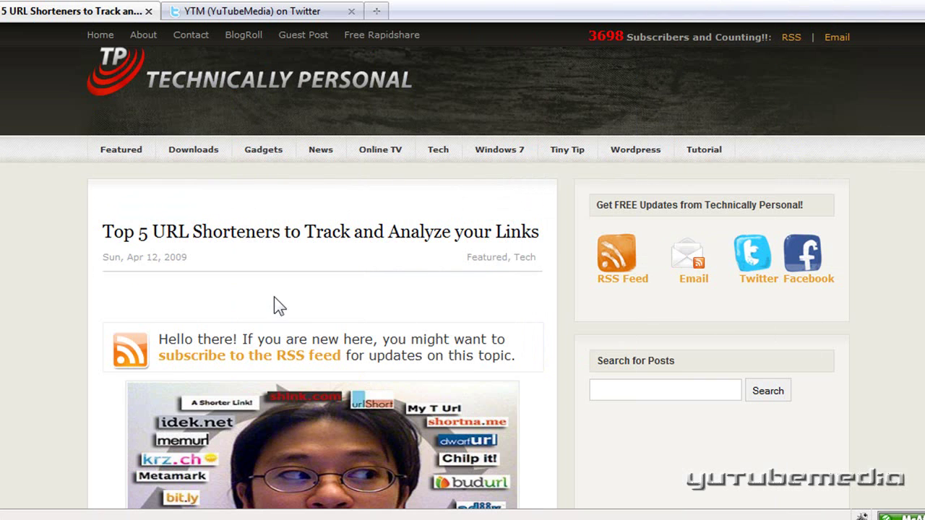
drag(101, 245, 250, 258)
click(268, 261)
scroll(463, 266, down, 15)
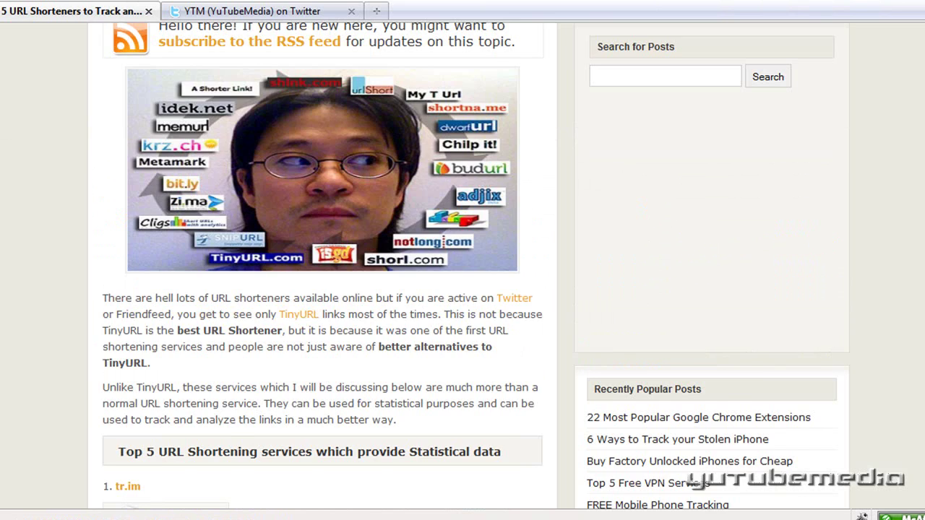
scroll(462, 266, up, 15)
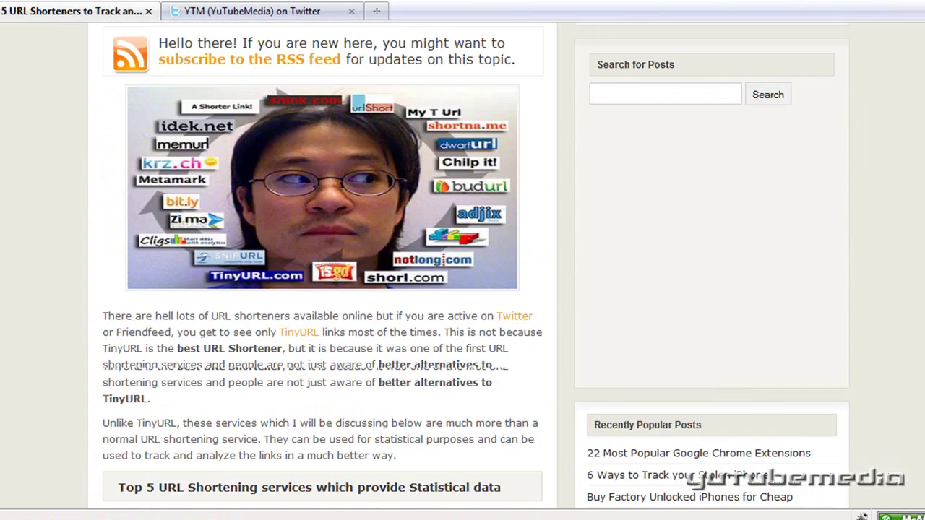
Switch to the YuTubeMedia profile page on Twitter.
click(251, 12)
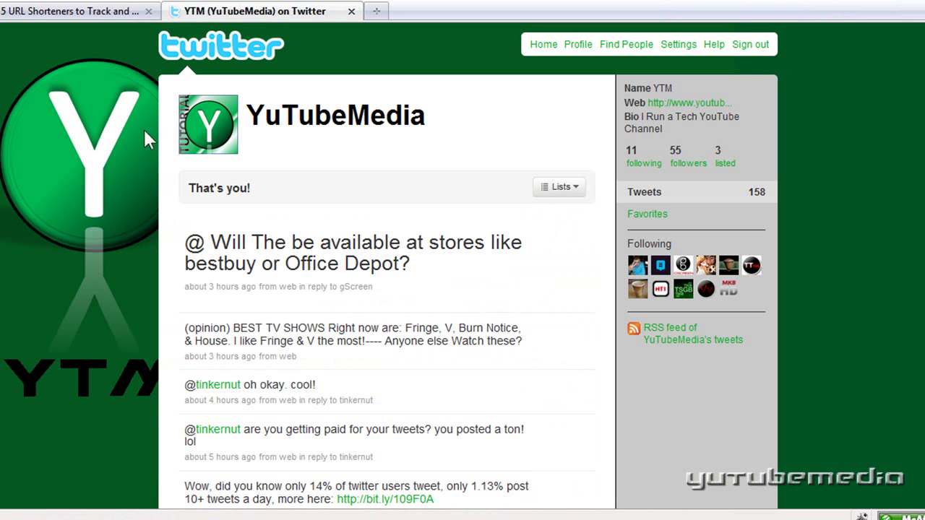